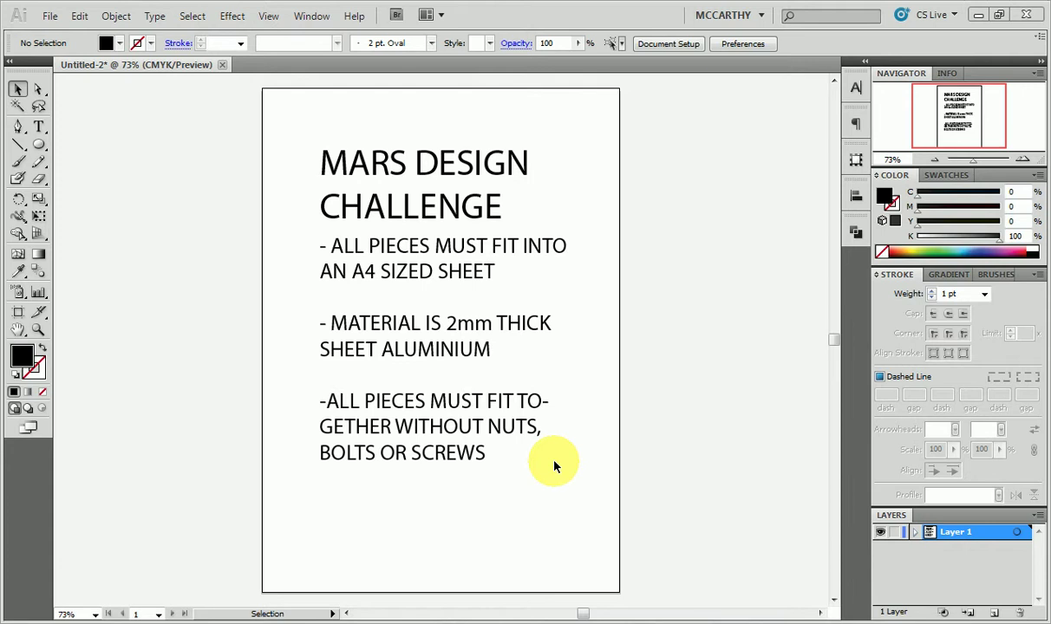
- Create a new A4 document in portrait orientation, 210 × 297 mm
click(52, 17)
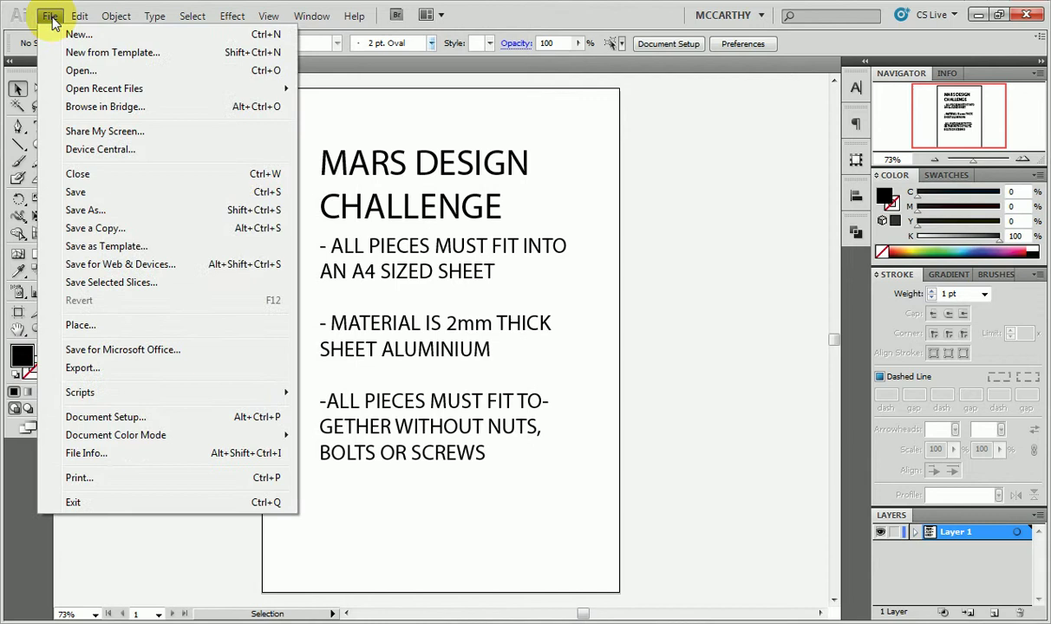
click(62, 36)
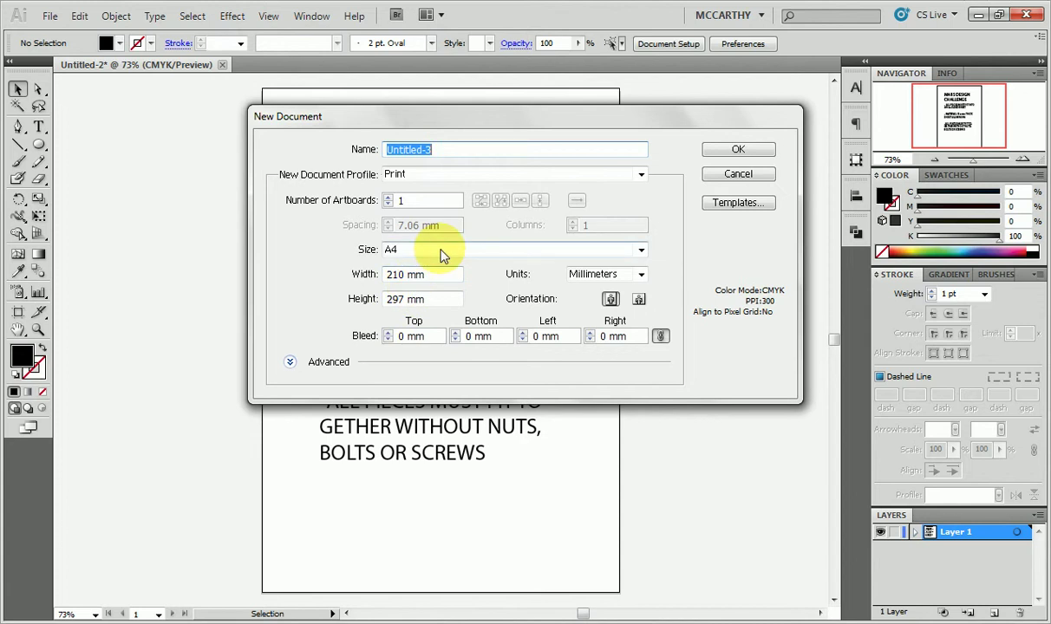
click(441, 251)
click(425, 327)
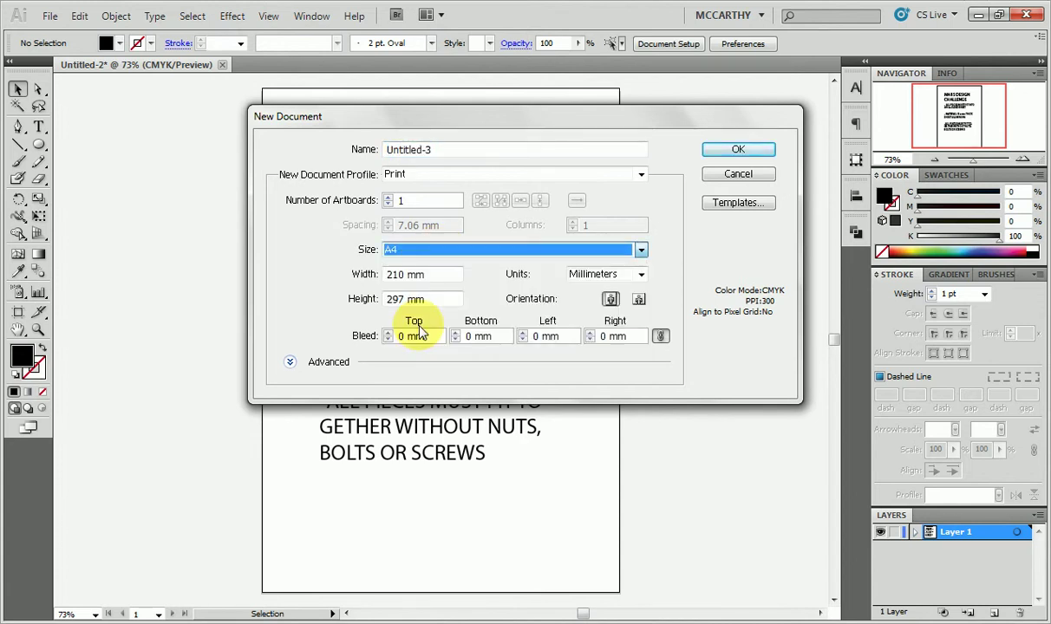
click(636, 298)
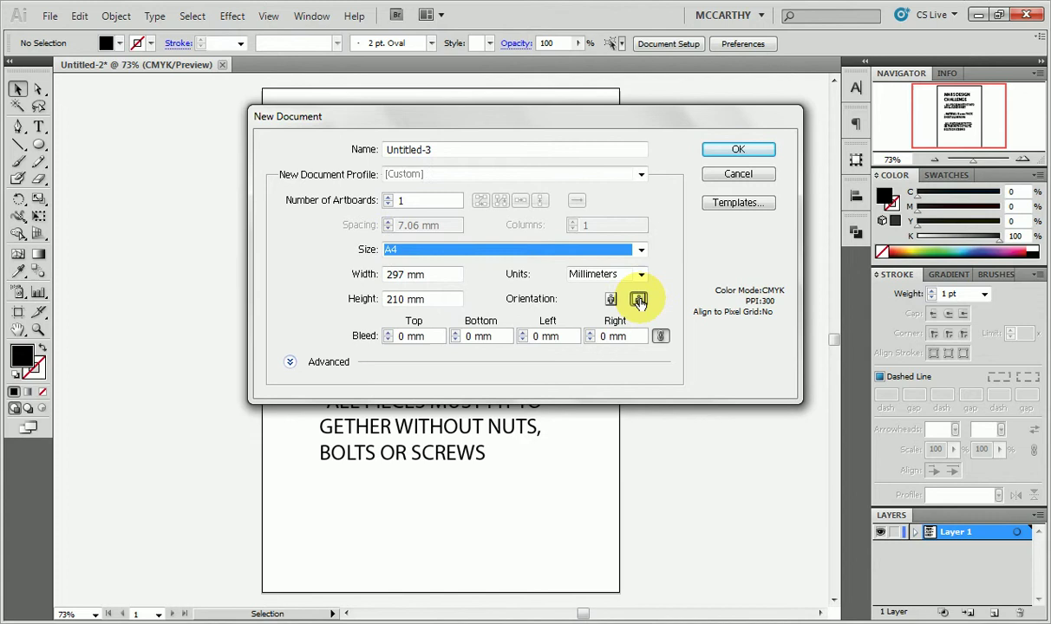
click(610, 300)
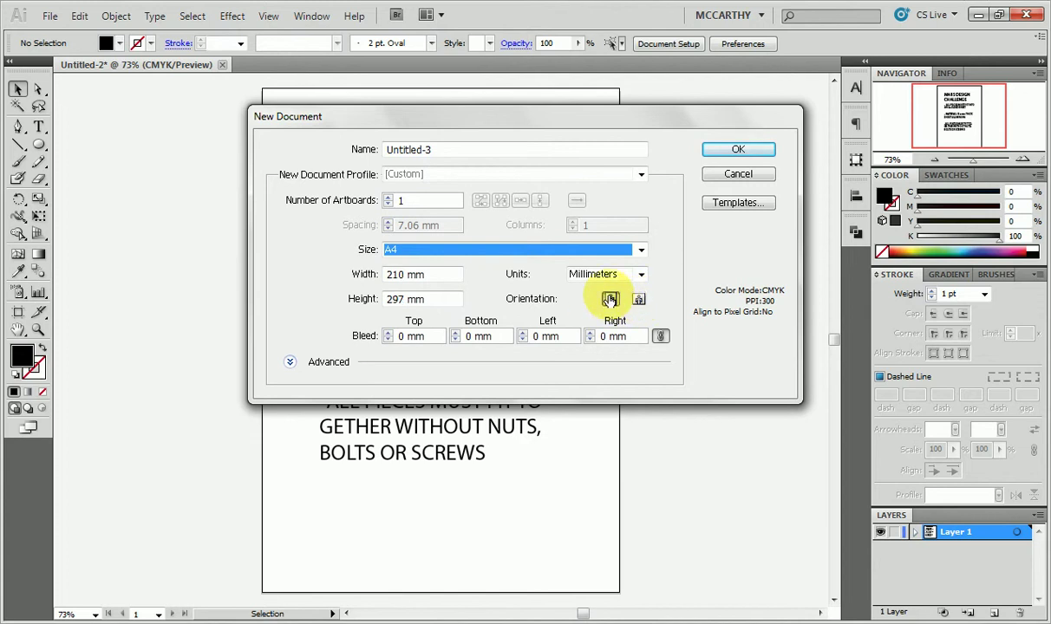
click(736, 151)
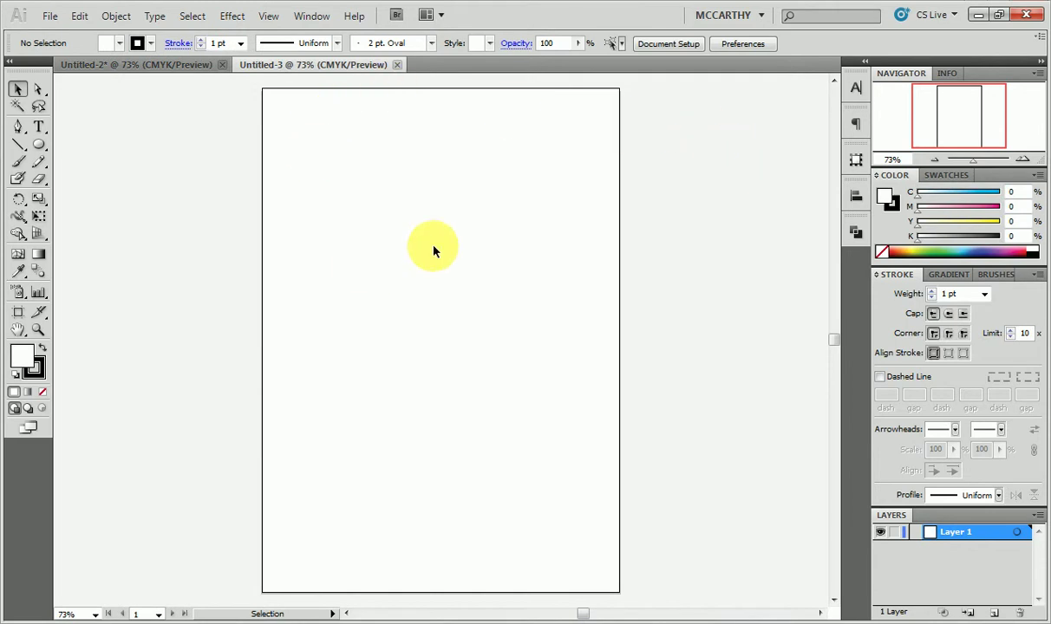
click(17, 127)
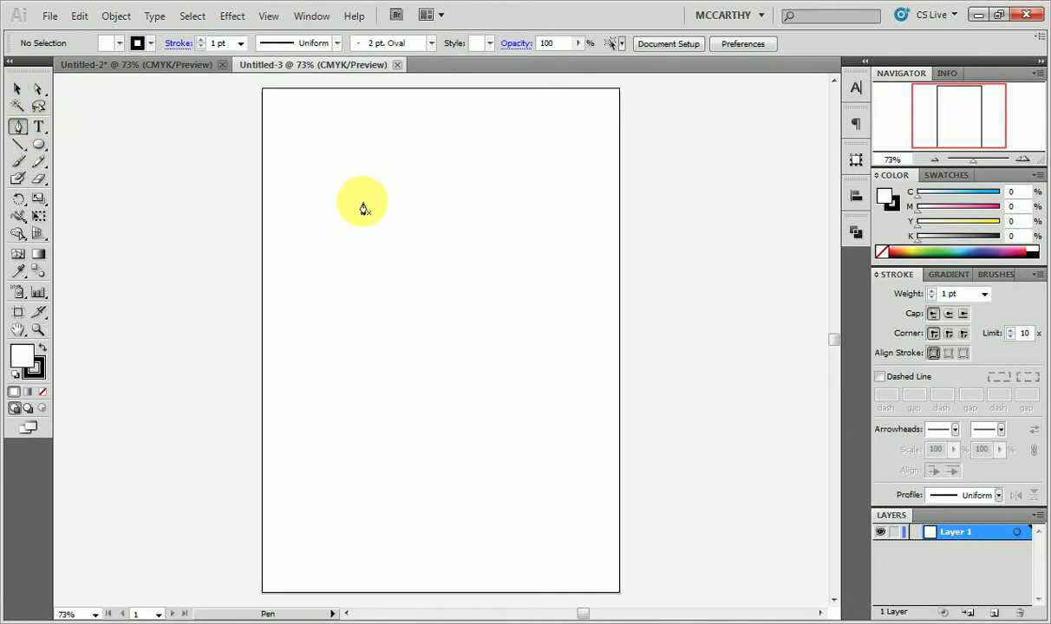
drag(362, 203, 347, 244)
click(494, 194)
drag(494, 193, 525, 264)
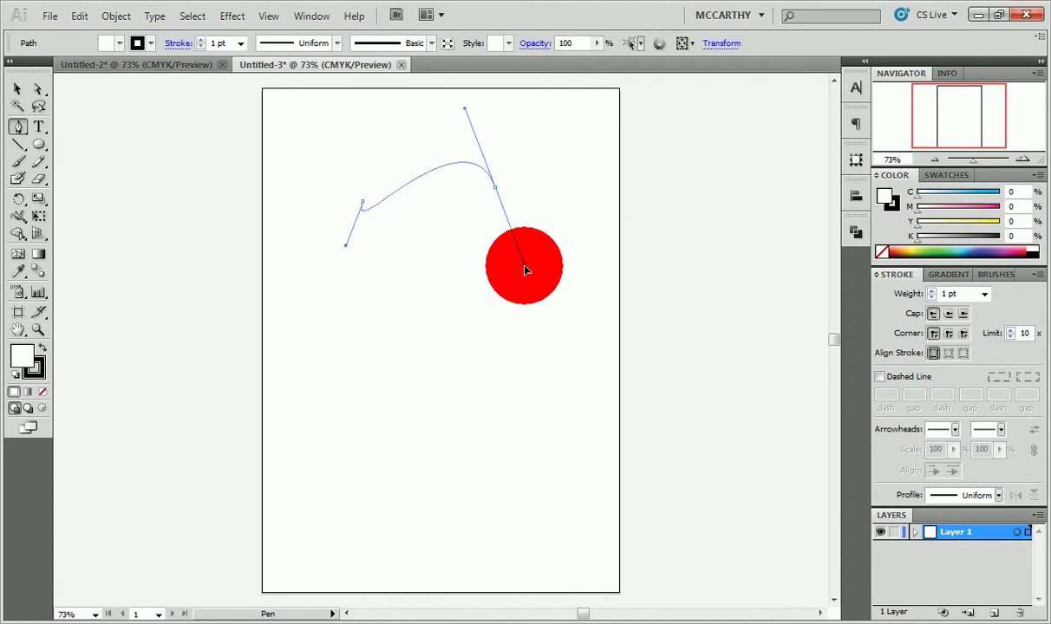
drag(558, 313, 443, 398)
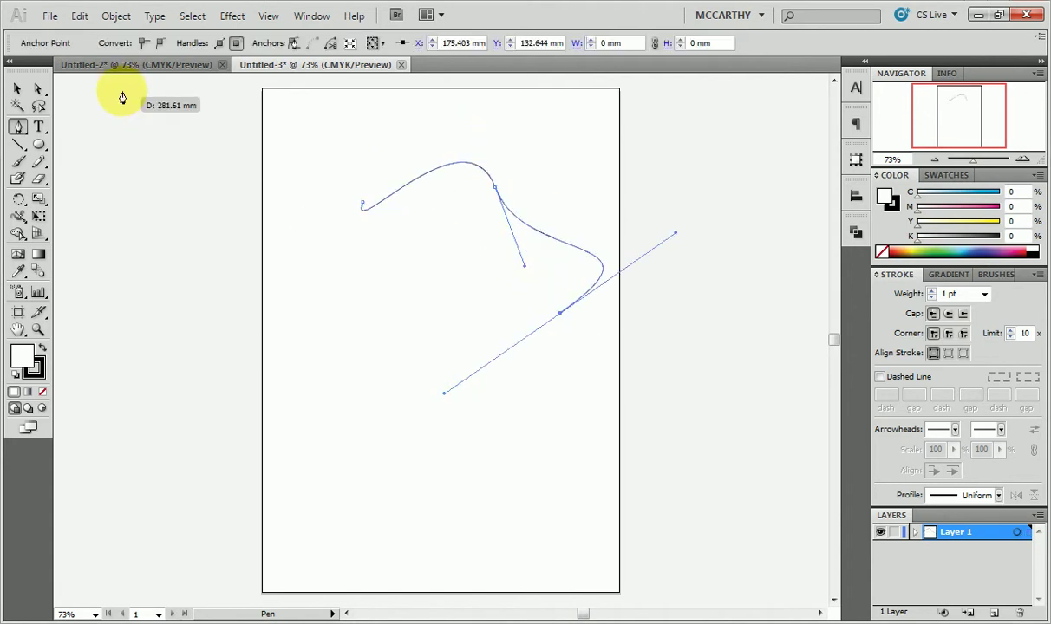
click(18, 89)
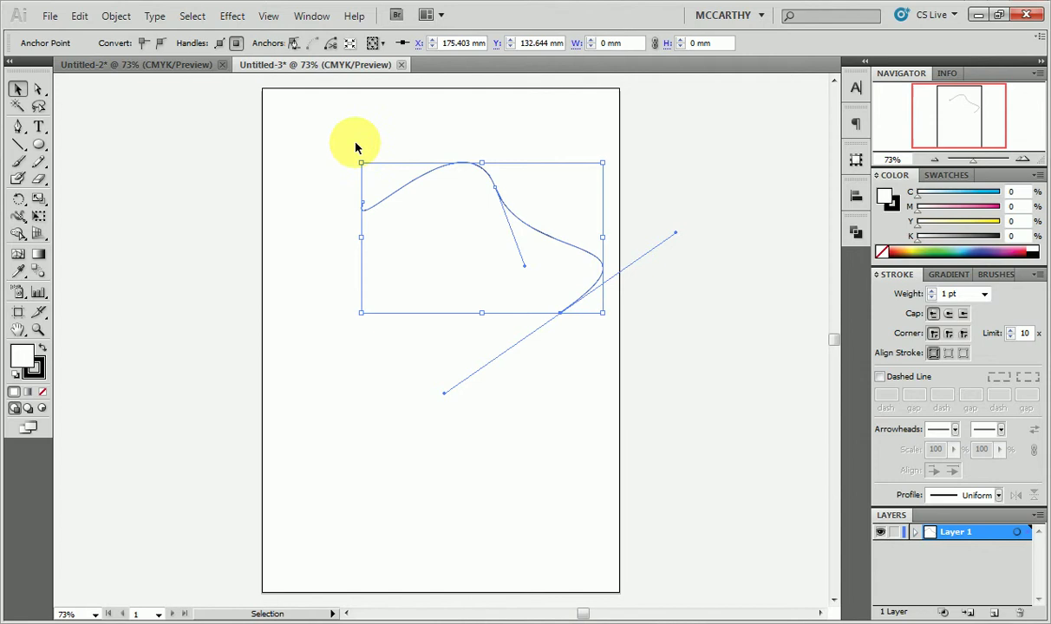
key(ctrl+z)
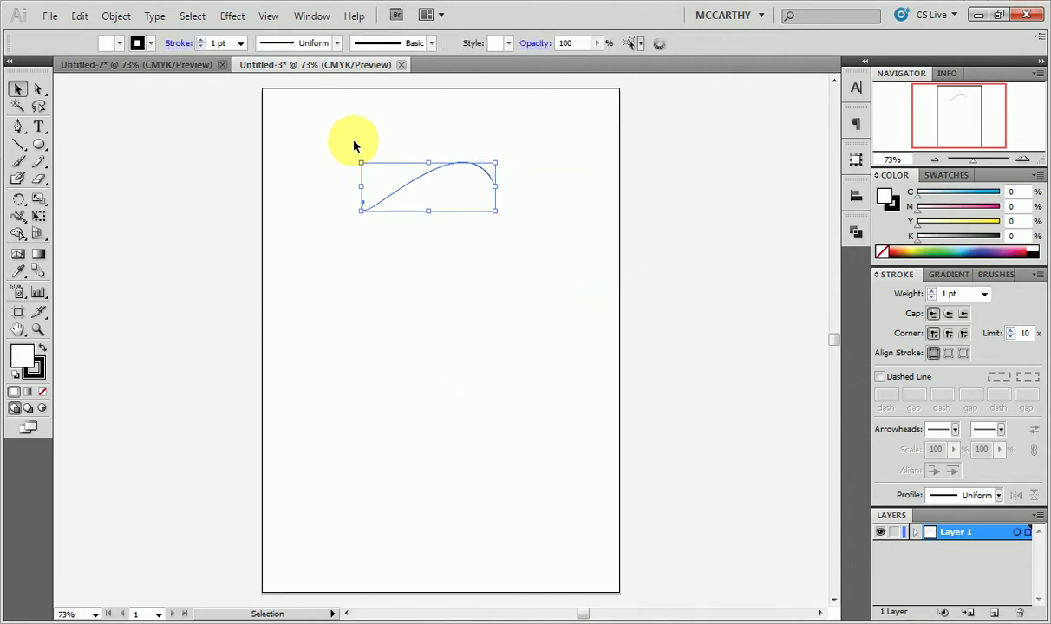
key(Delete)
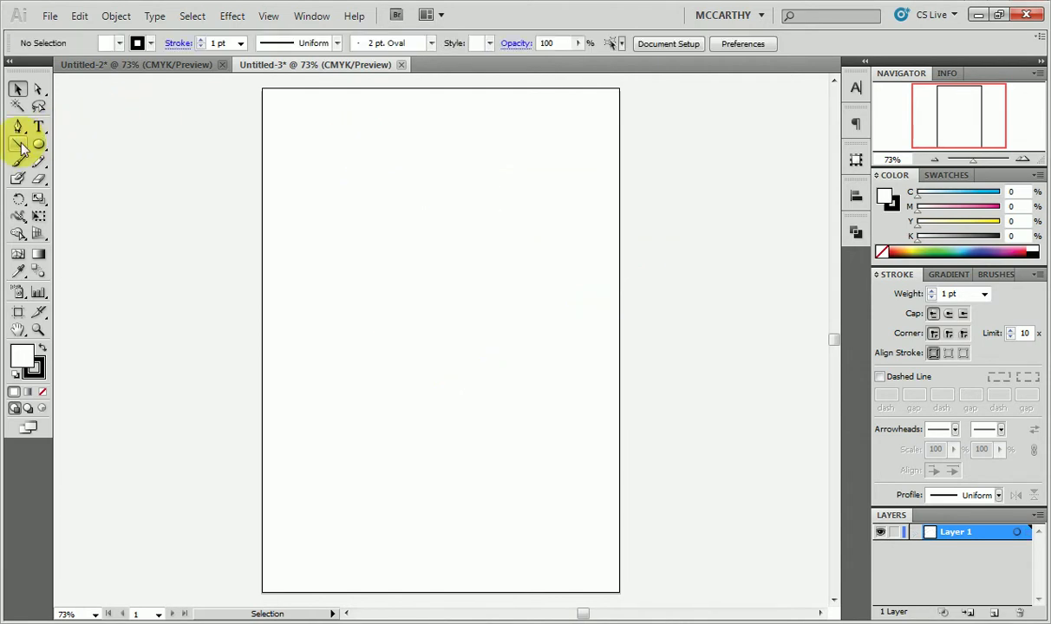
- Draw a trial horizontal line with the Line Segment tool, then delete it
click(18, 145)
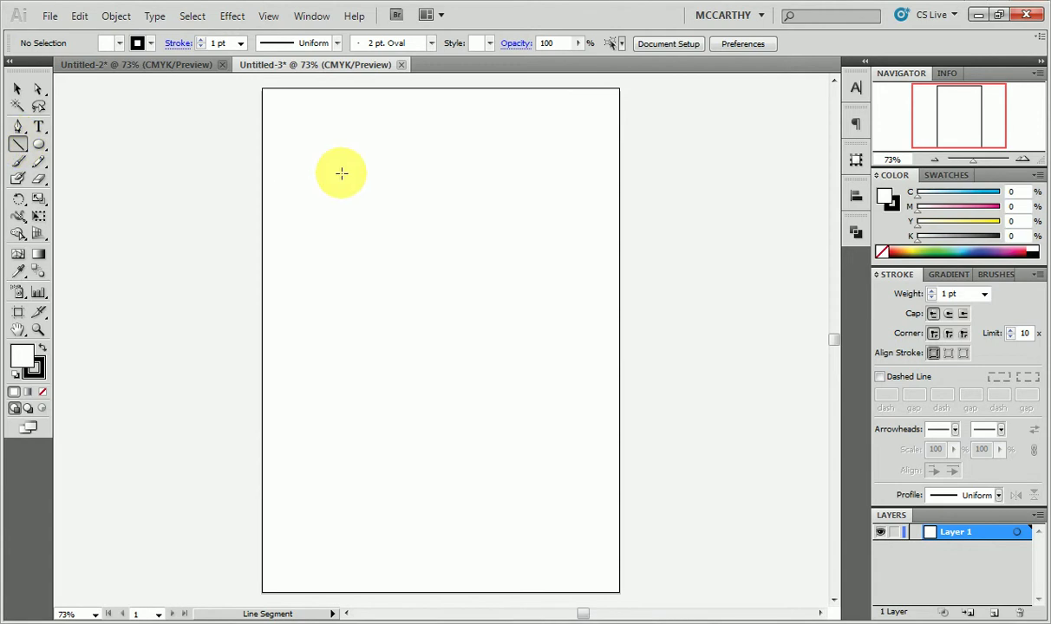
drag(342, 173, 523, 174)
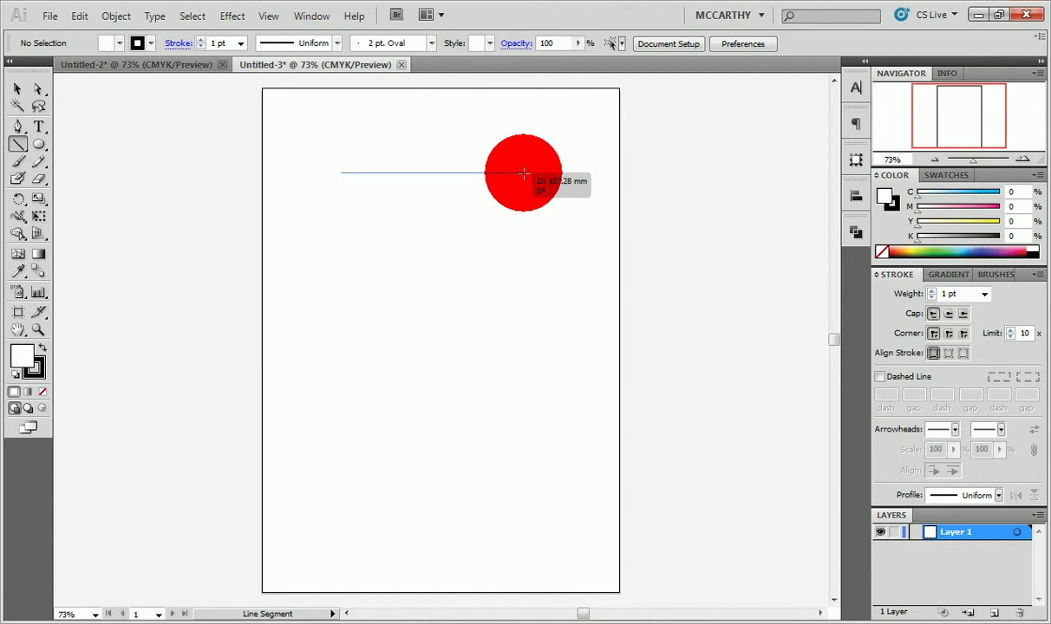
mouse_move(523, 173)
mouse_down()
mouse_move(563, 173)
mouse_move(528, 172)
mouse_up()
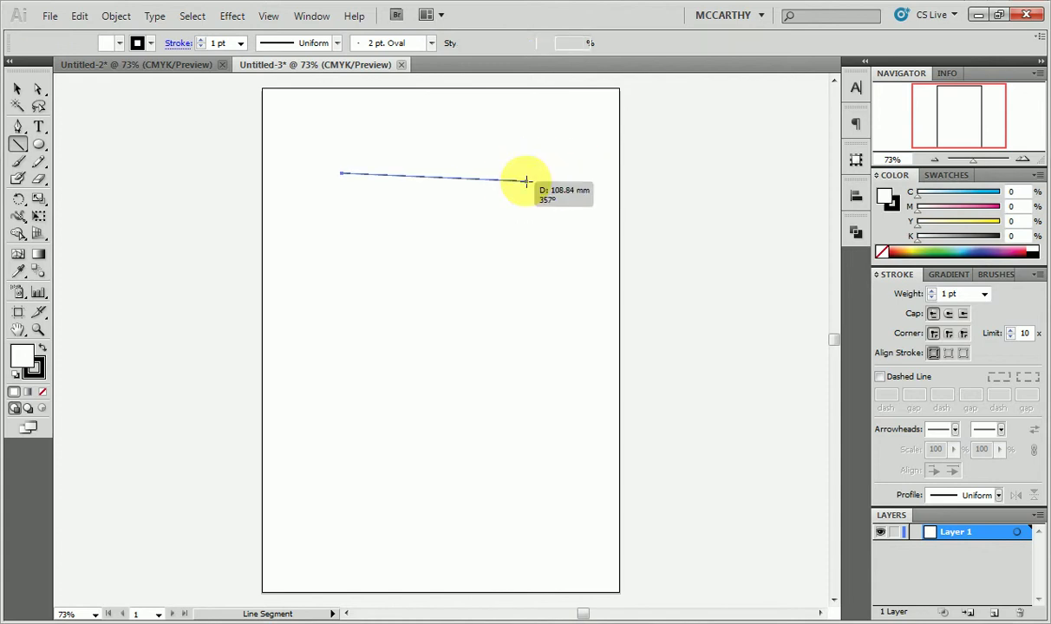
key(Delete)
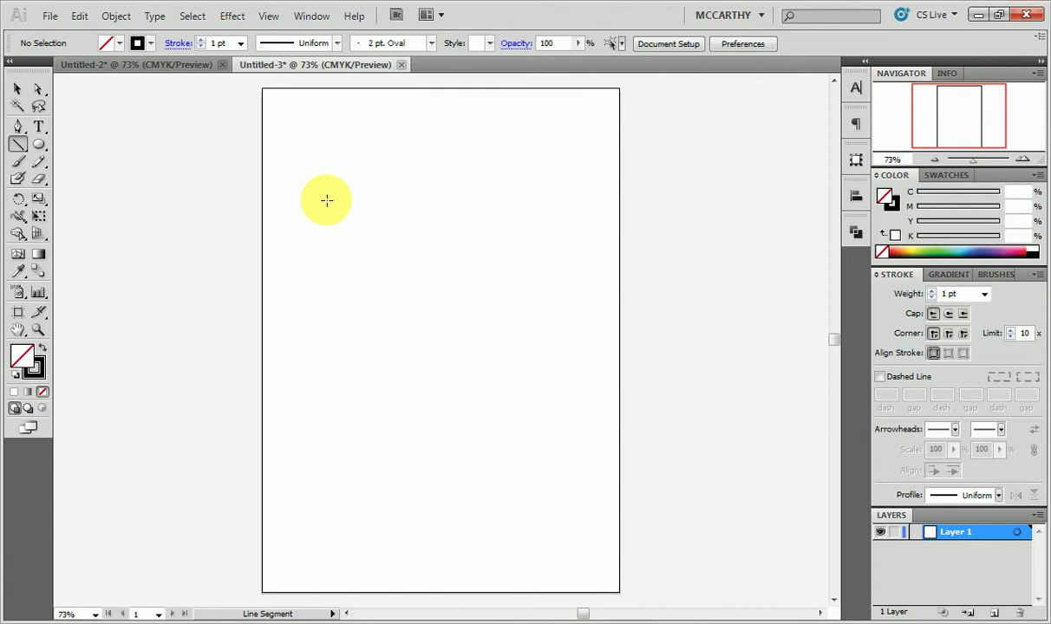
- Draw an exact 100 mm vertical line at a 90° angle
click(326, 200)
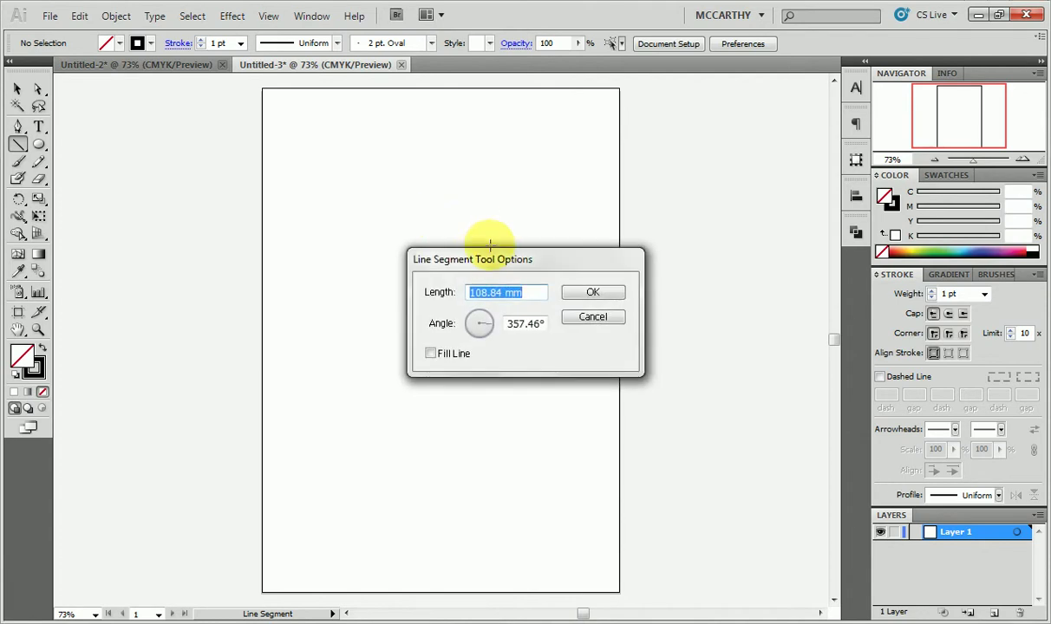
drag(490, 245, 474, 192)
click(515, 241)
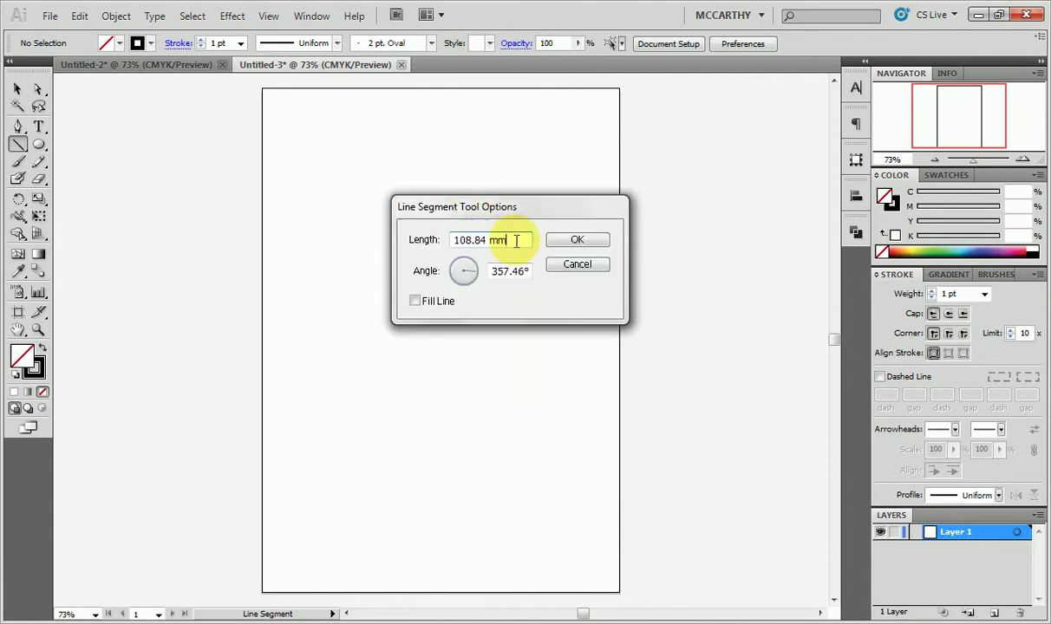
drag(516, 241, 423, 239)
text(100)
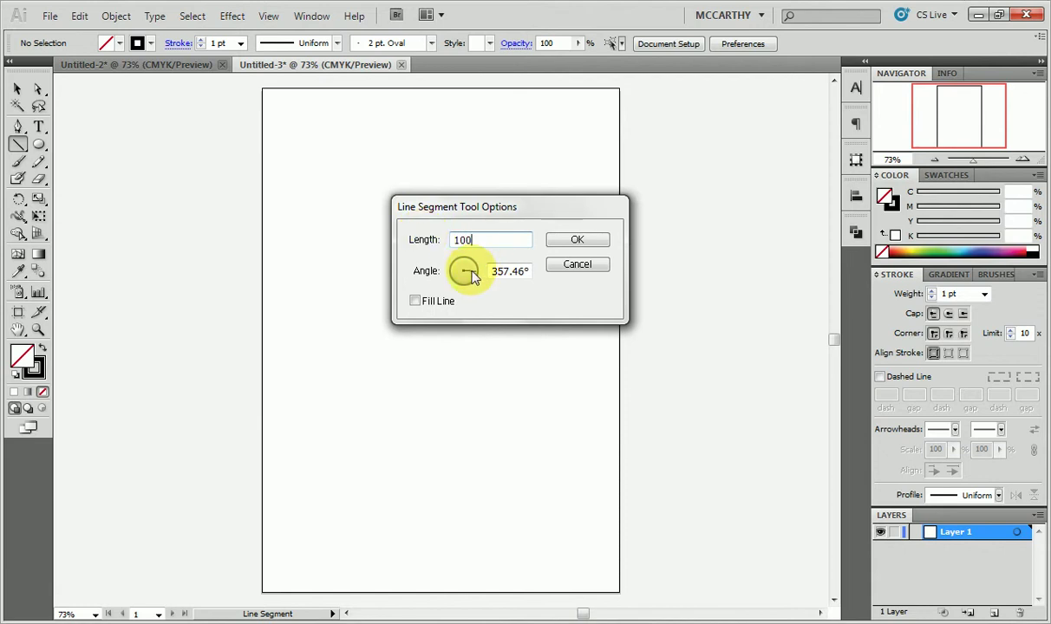
drag(471, 272, 462, 265)
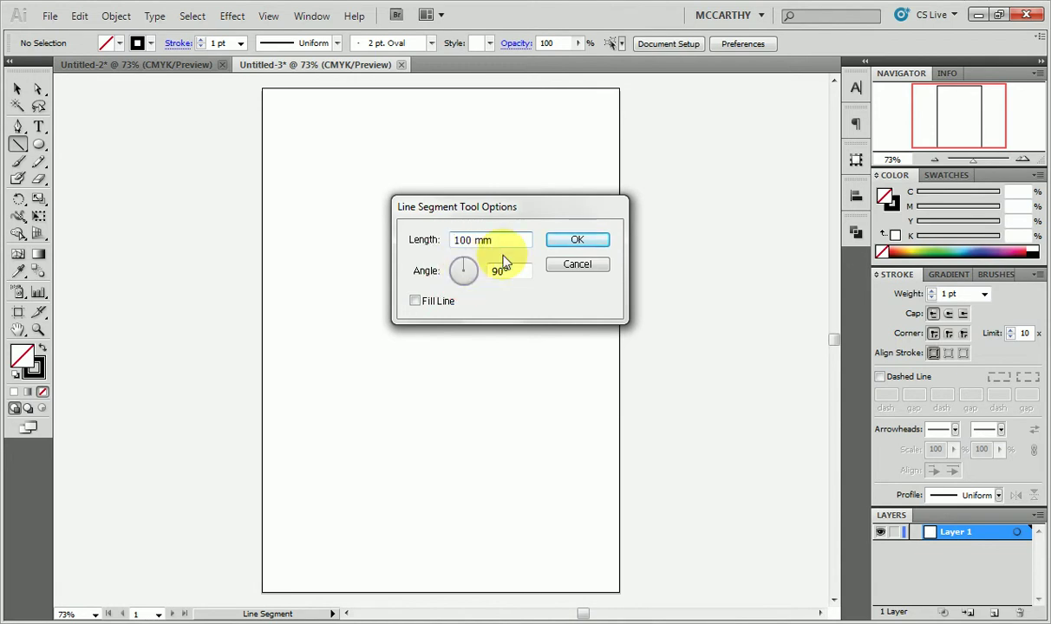
click(565, 242)
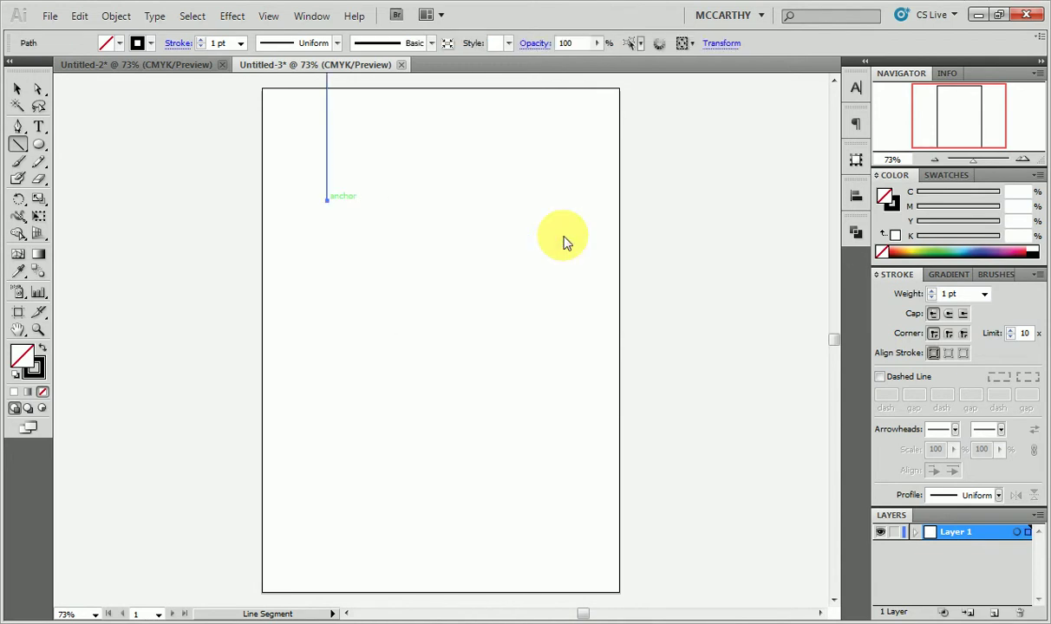
- Move the vertical line down onto the page and shorten its height to 90 mm
click(16, 90)
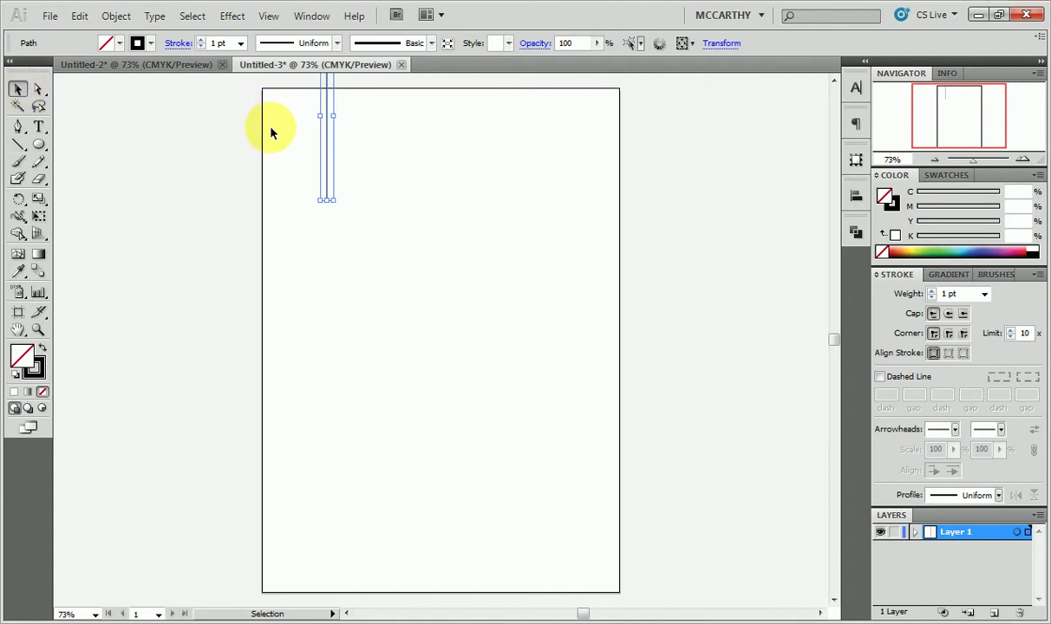
drag(329, 139, 338, 273)
click(430, 265)
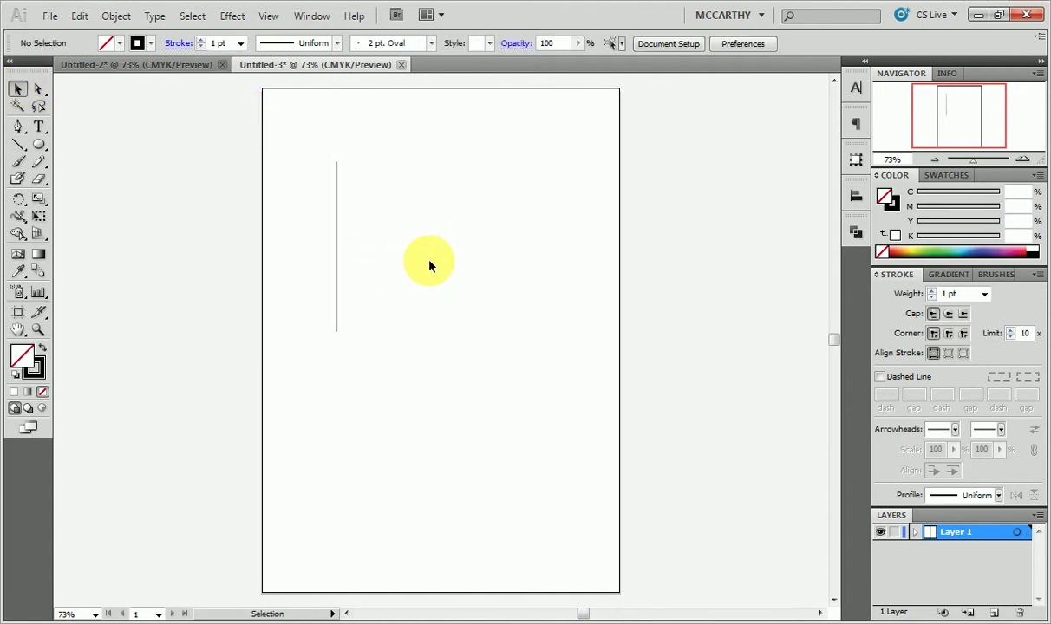
click(337, 219)
click(718, 45)
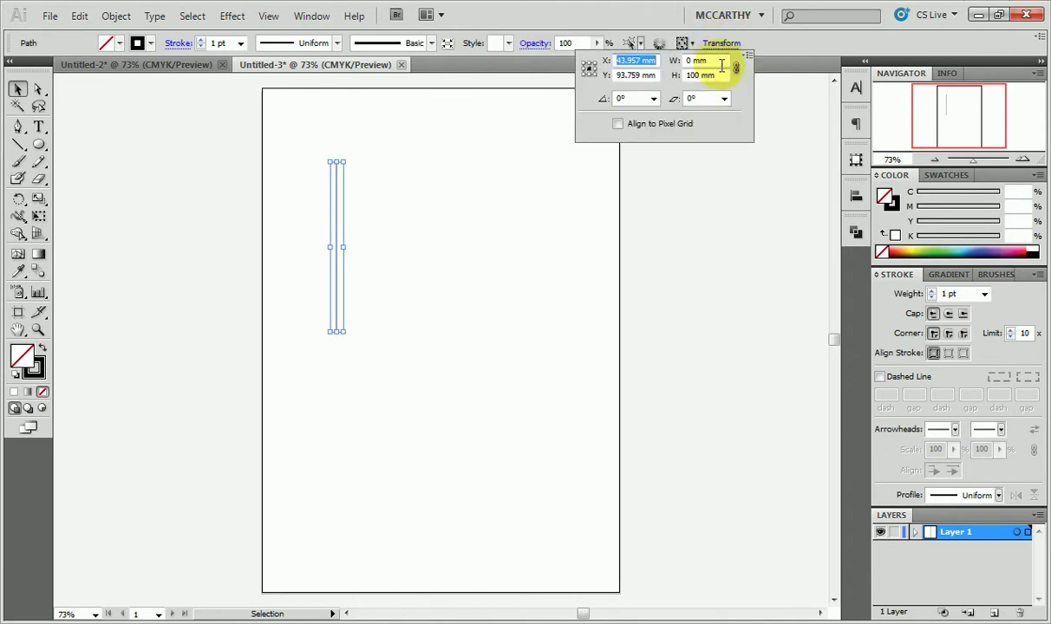
click(700, 74)
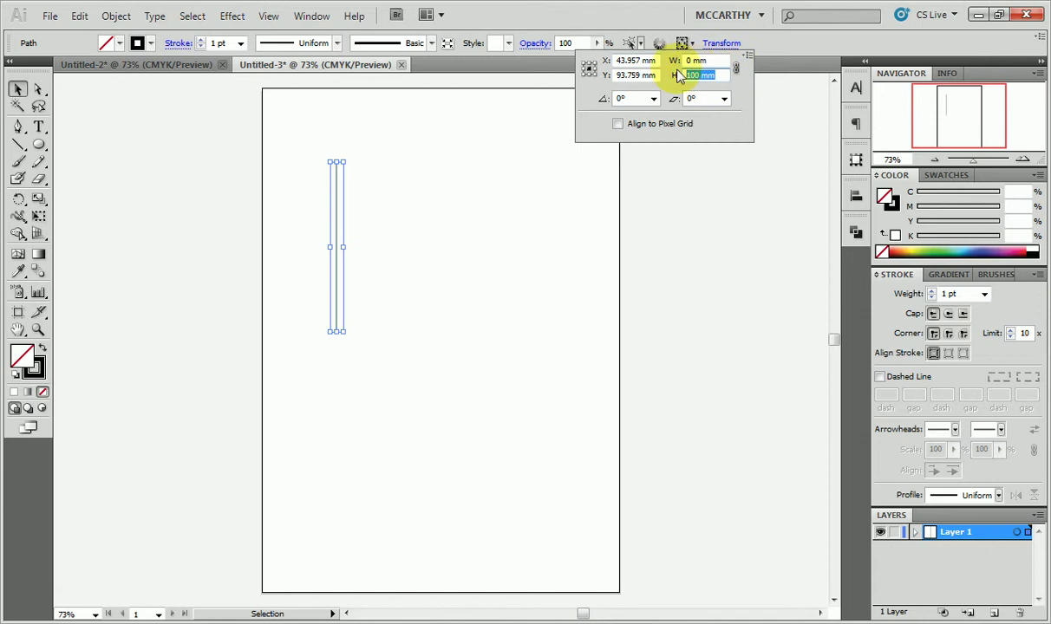
text(90)
key(Return)
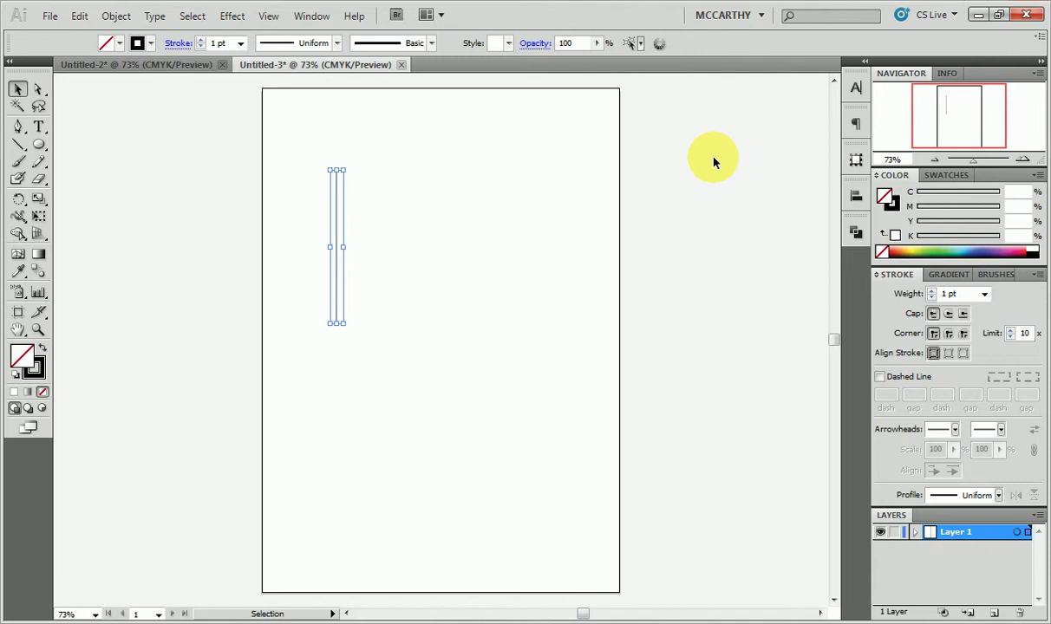
- Create a rectangle 20 mm wide and 150 mm tall with the Rectangle tool
click(448, 189)
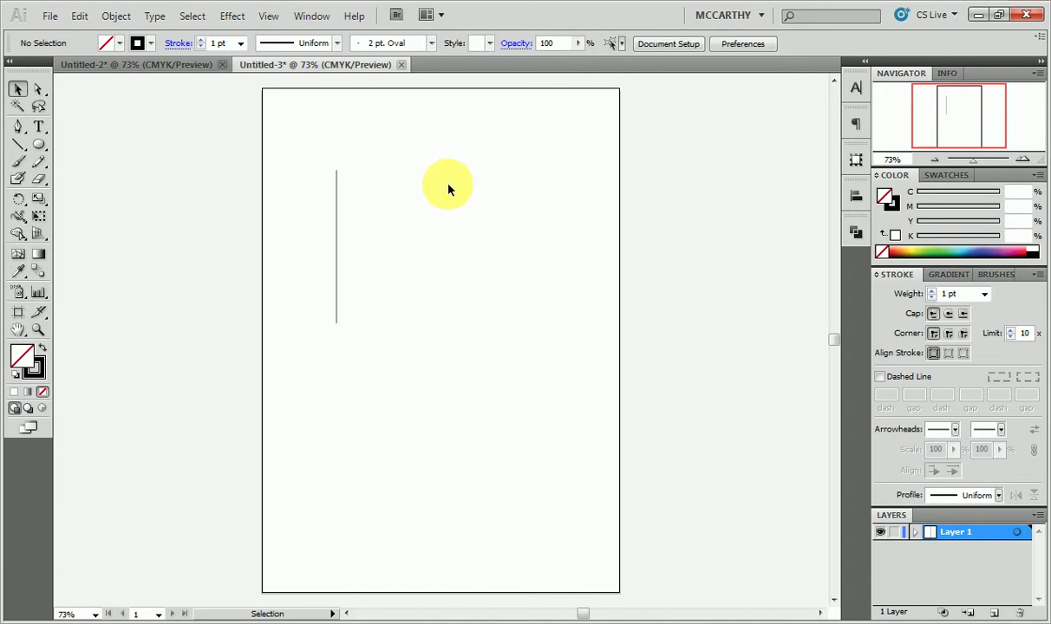
click(38, 145)
drag(39, 145, 91, 146)
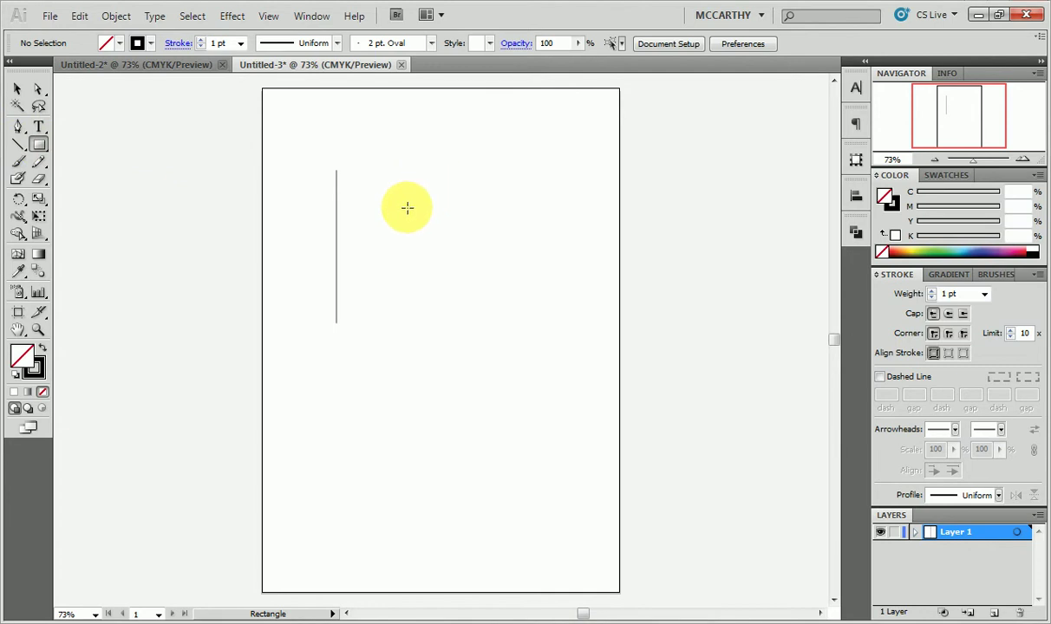
click(400, 155)
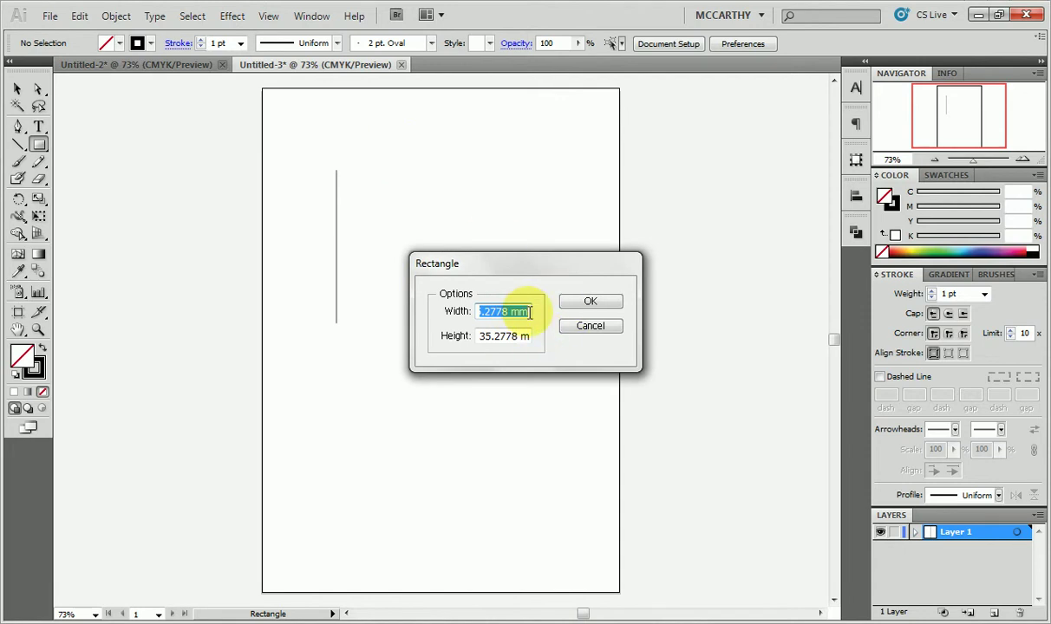
text(20)
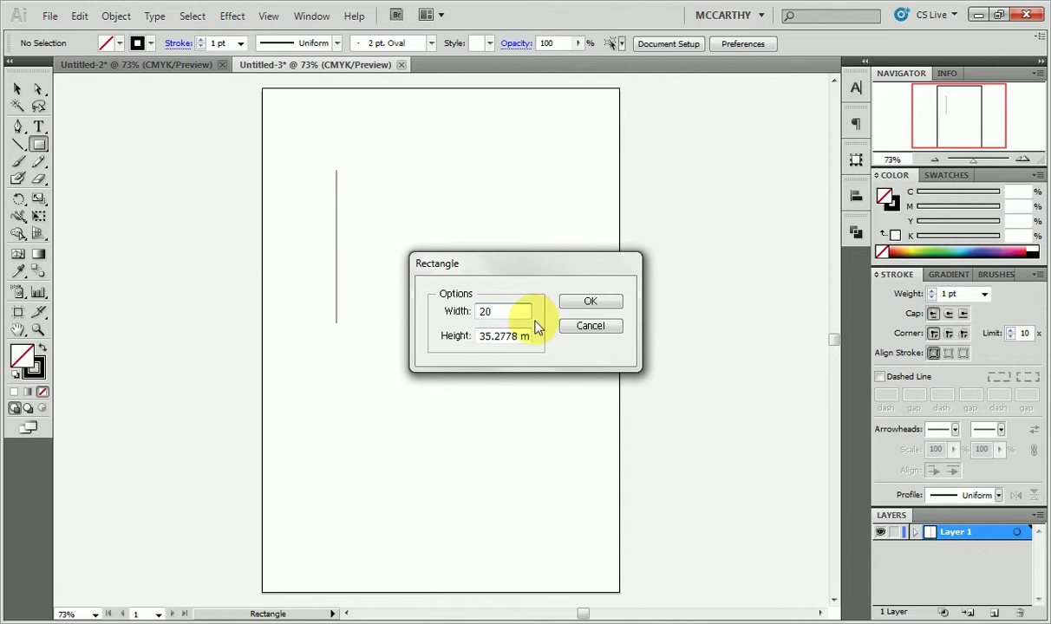
key(Tab)
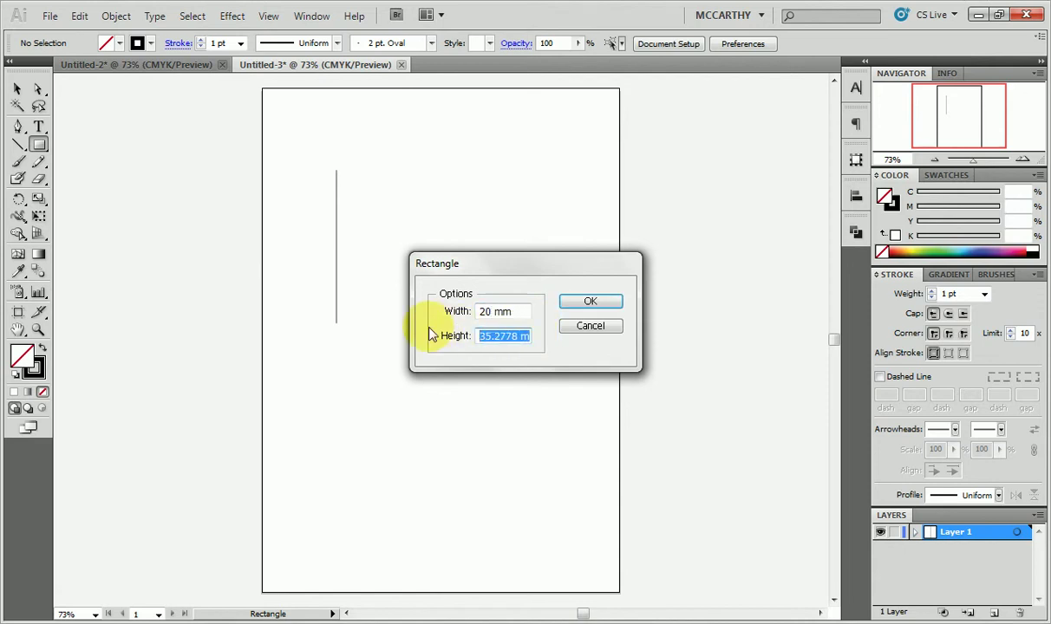
text(150mm)
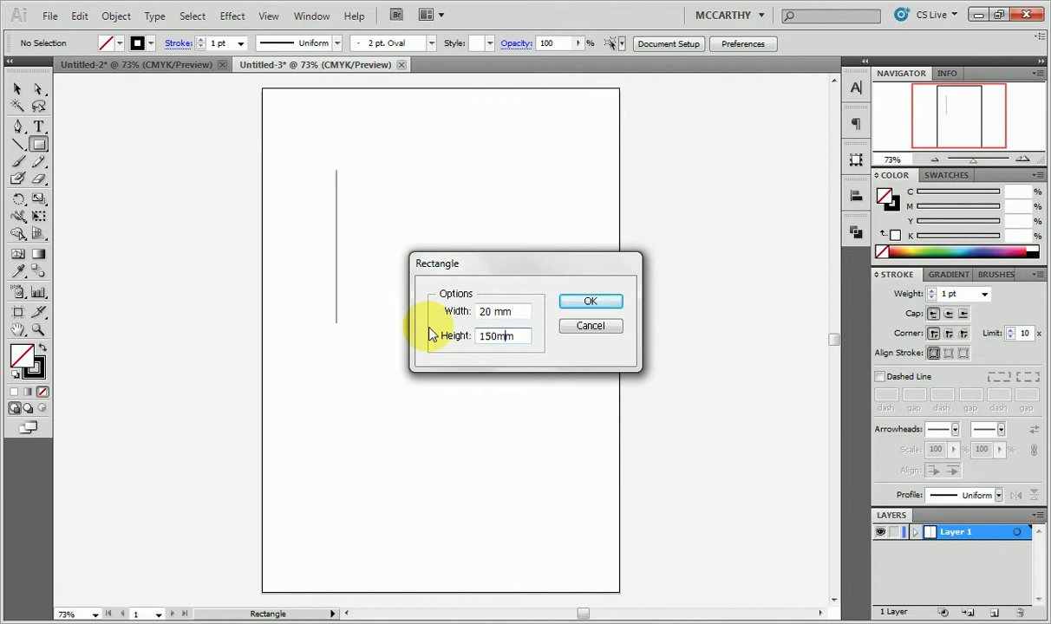
key(Return)
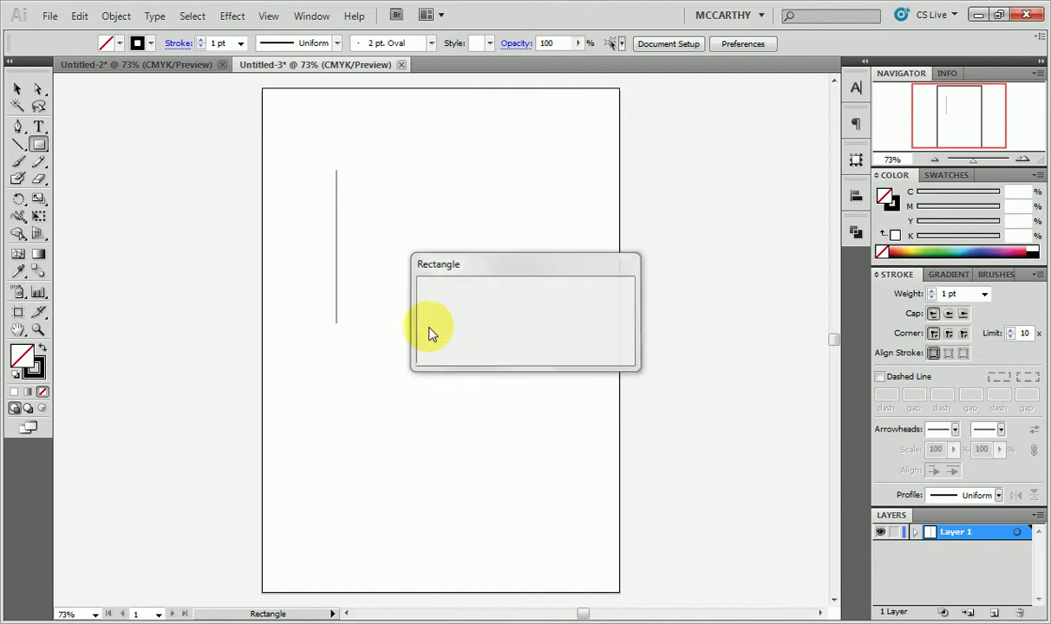
- Try rotating the rectangle freehand, then undo the rotation
click(17, 88)
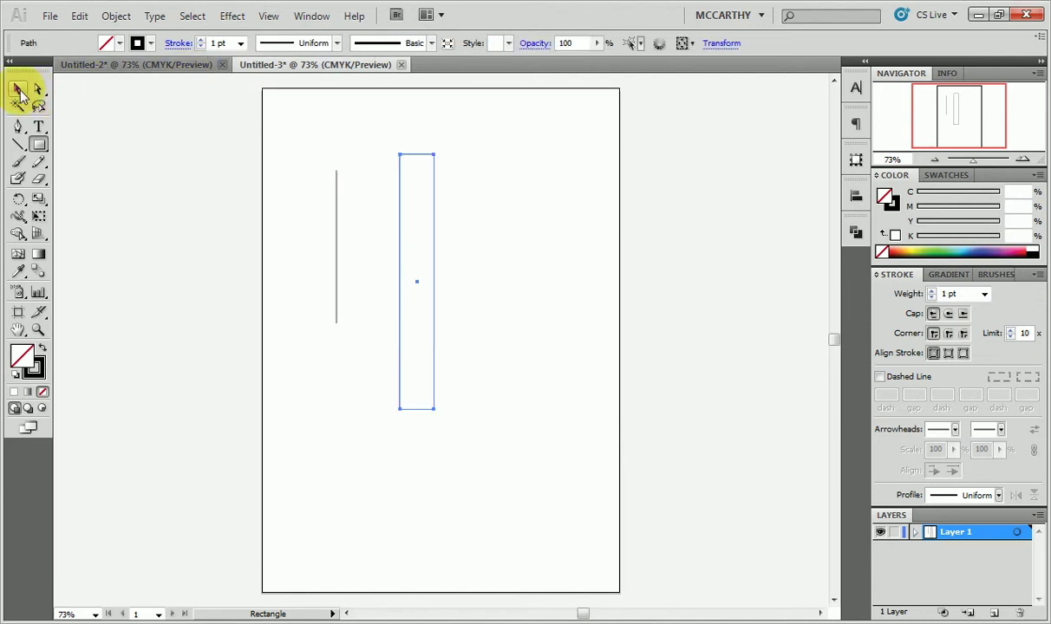
click(382, 187)
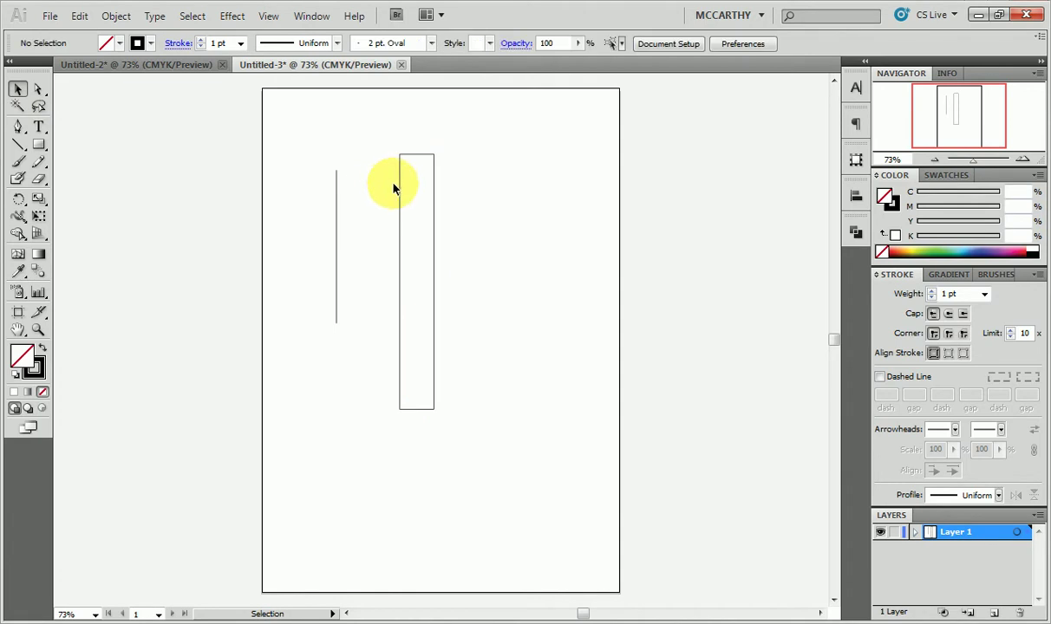
click(401, 184)
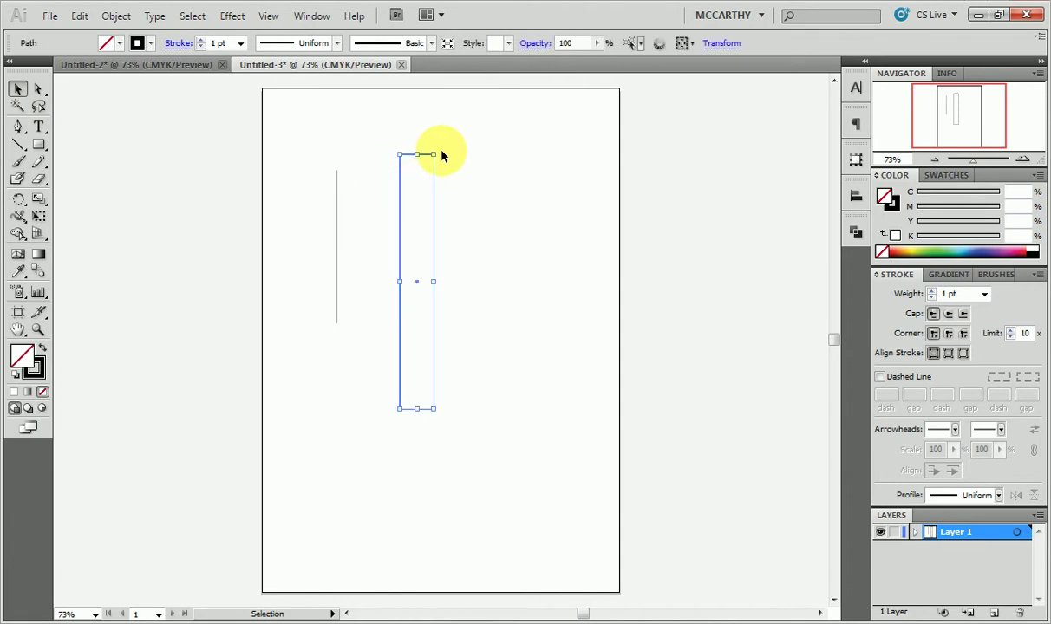
drag(441, 153, 557, 306)
key(ctrl+z)
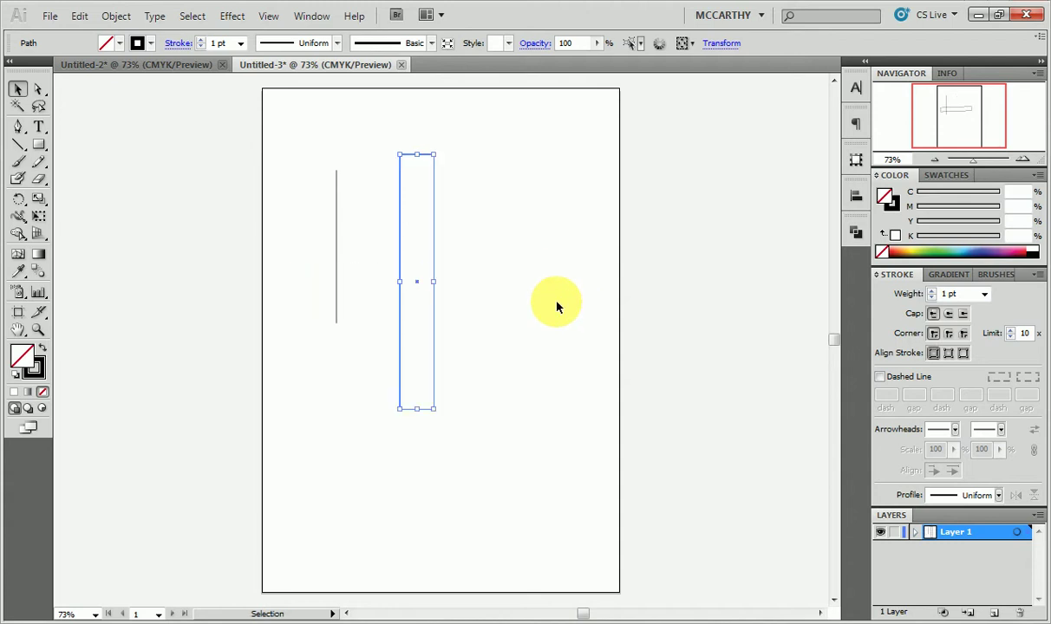
- Rotate the rectangle 90° to lie horizontally and move it near the page top
click(723, 42)
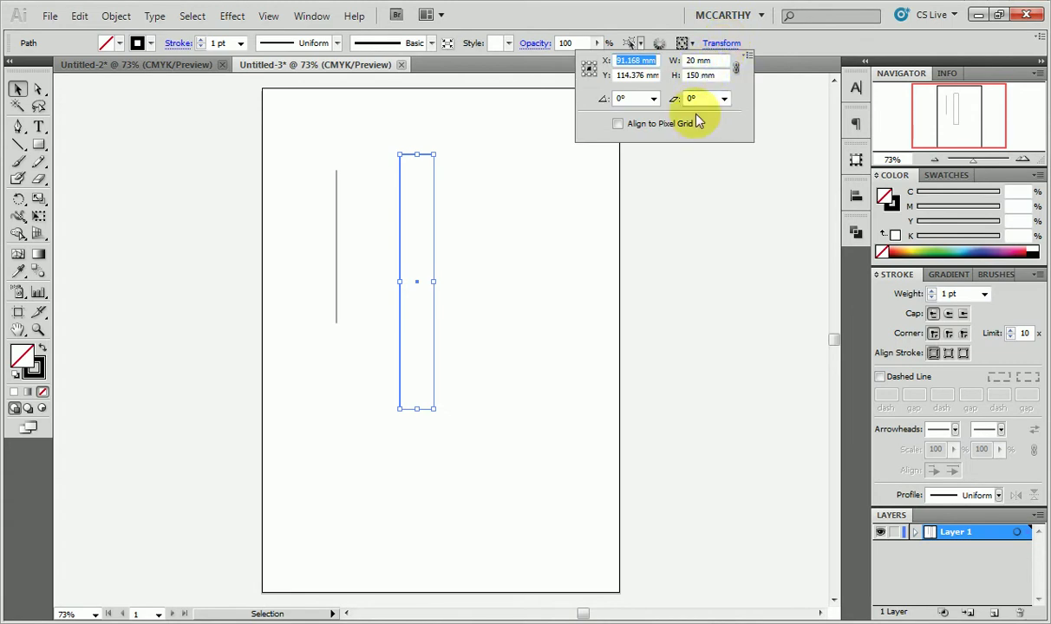
click(622, 95)
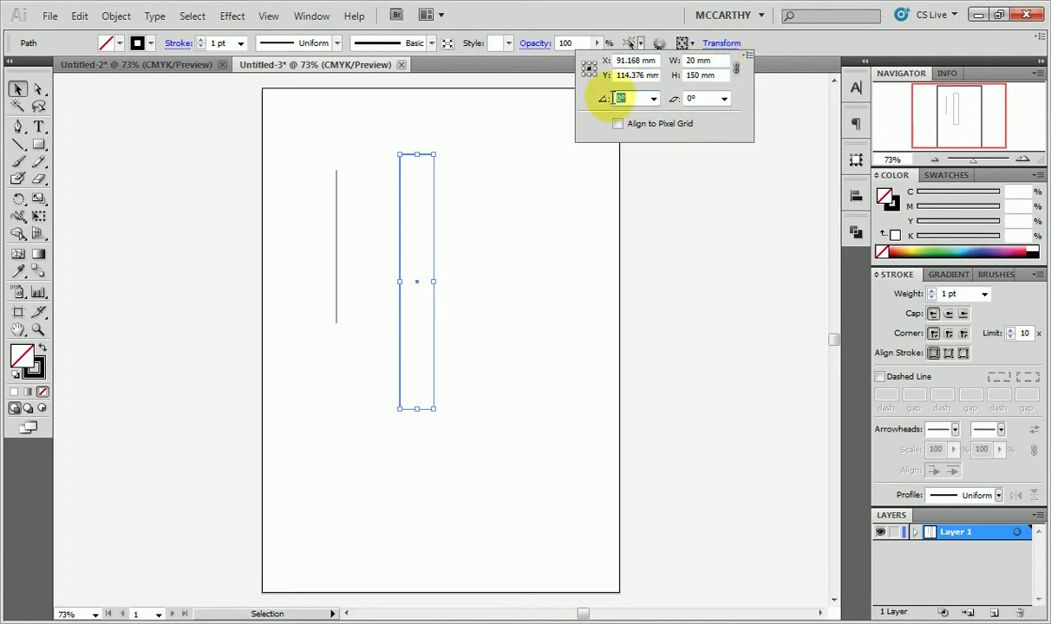
text(90)
key(Return)
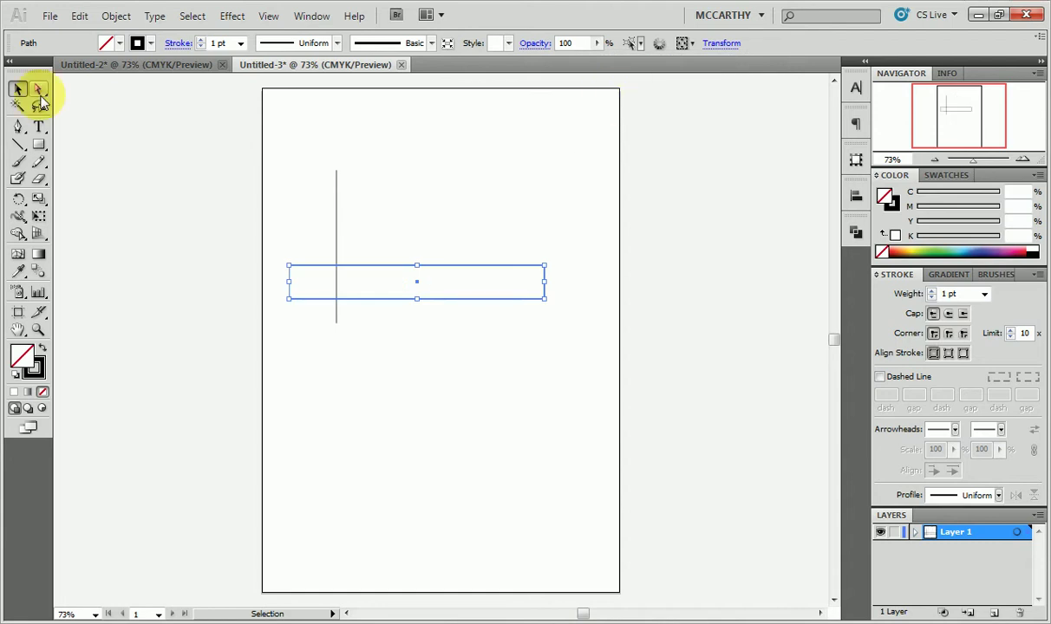
click(19, 89)
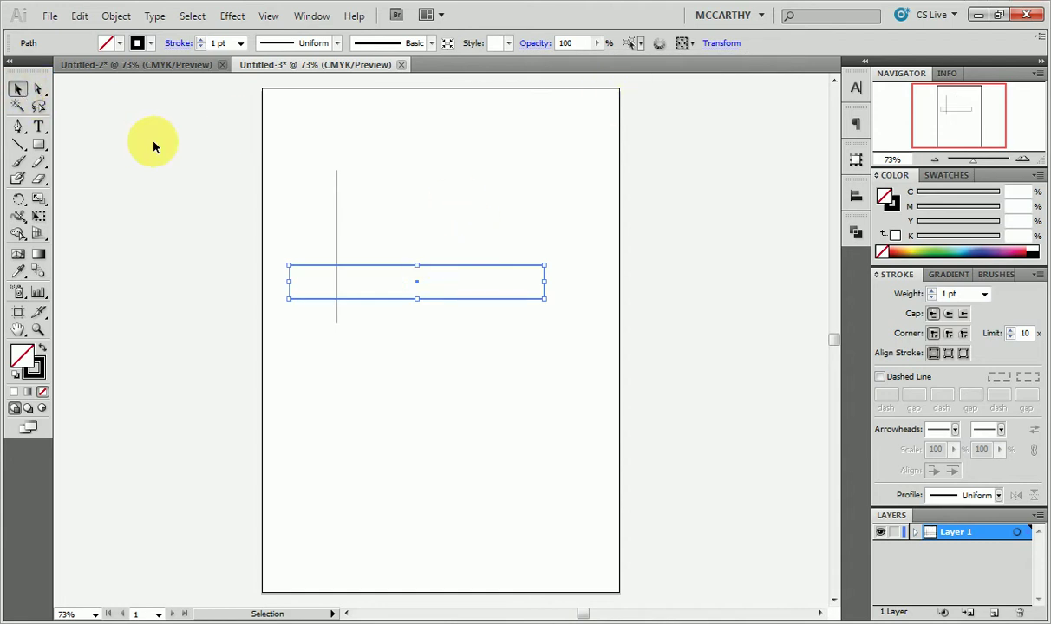
drag(385, 266, 474, 183)
click(465, 152)
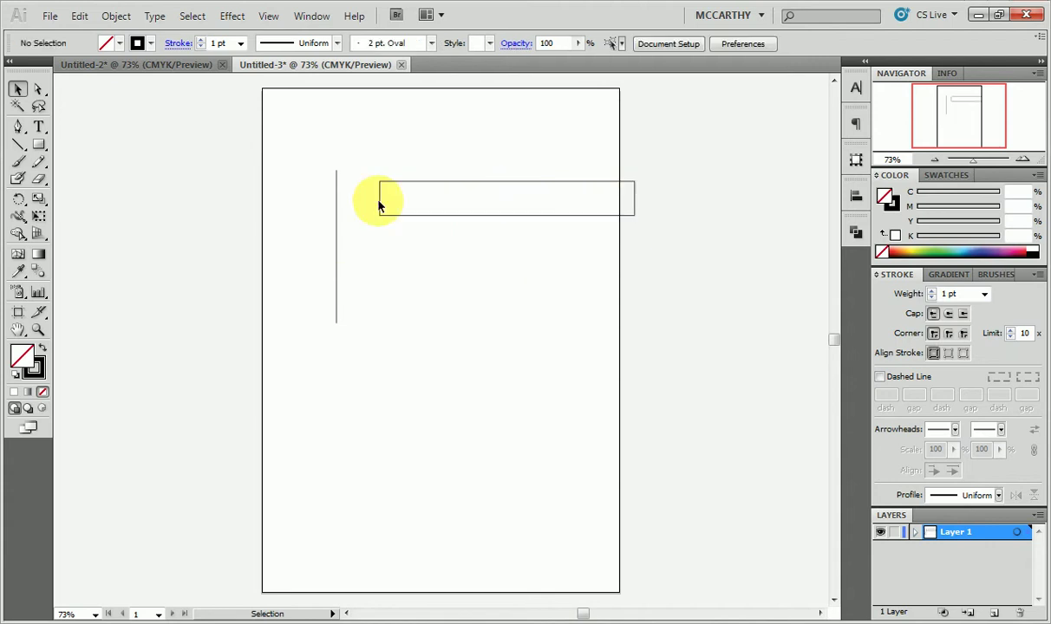
- Add a 20 mm line at 0° from the vertical line's top, then a slanted line back to its bottom
click(16, 144)
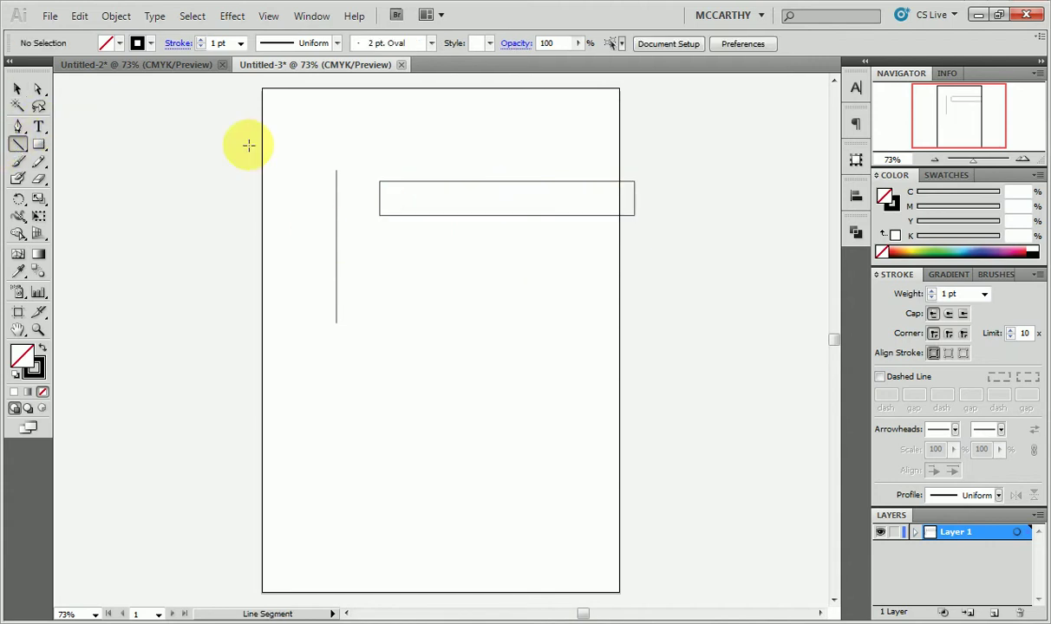
click(335, 169)
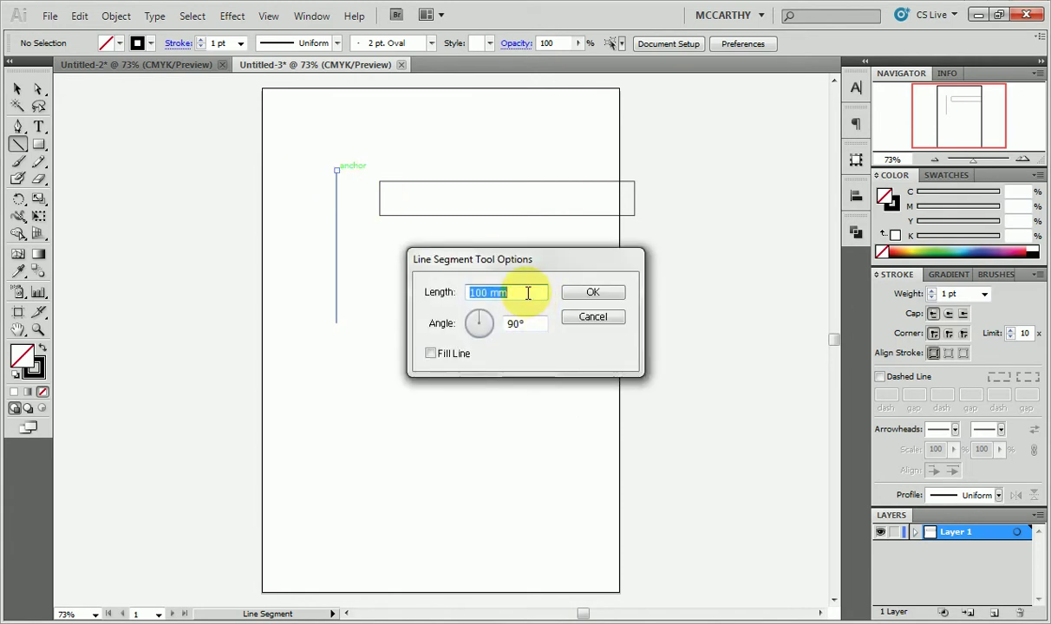
text(20)
click(502, 319)
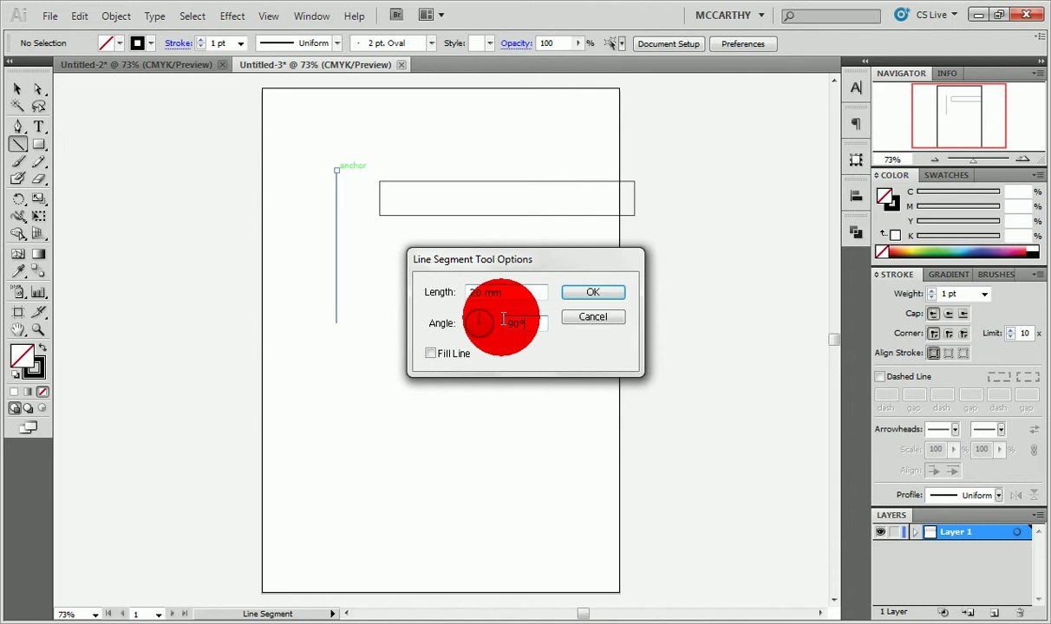
text(0)
click(579, 294)
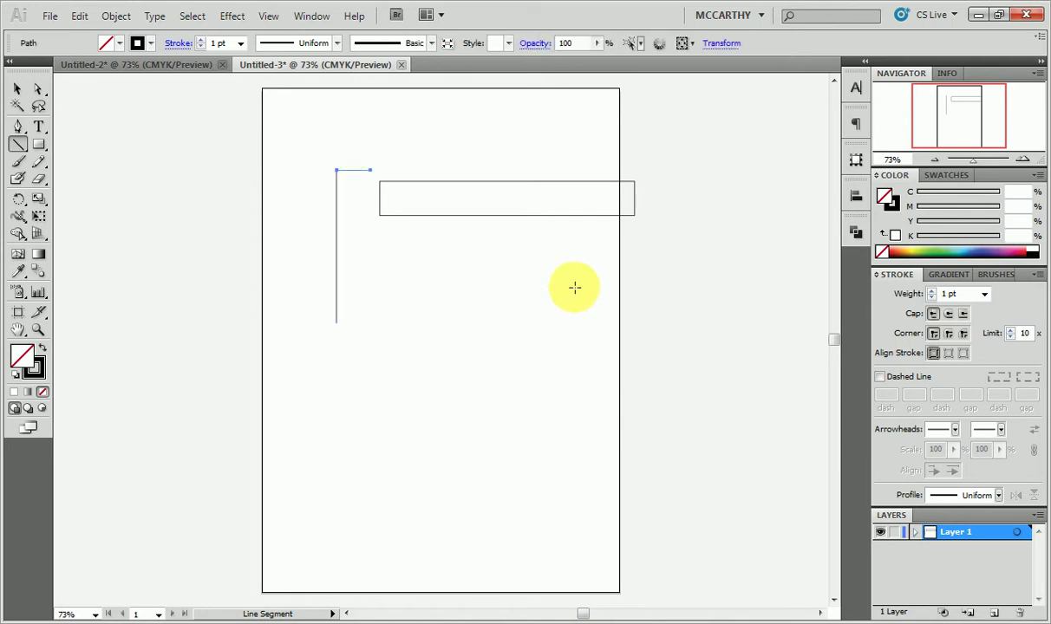
drag(370, 170, 337, 322)
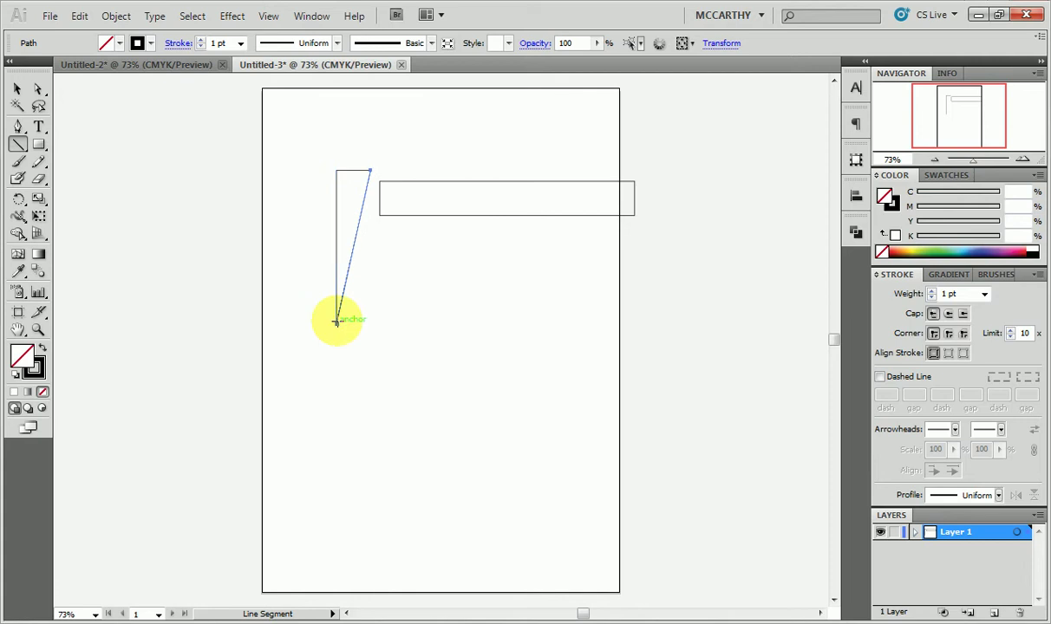
- Select all three triangle lines and join them into one closed path with Object > Path > Join
click(18, 89)
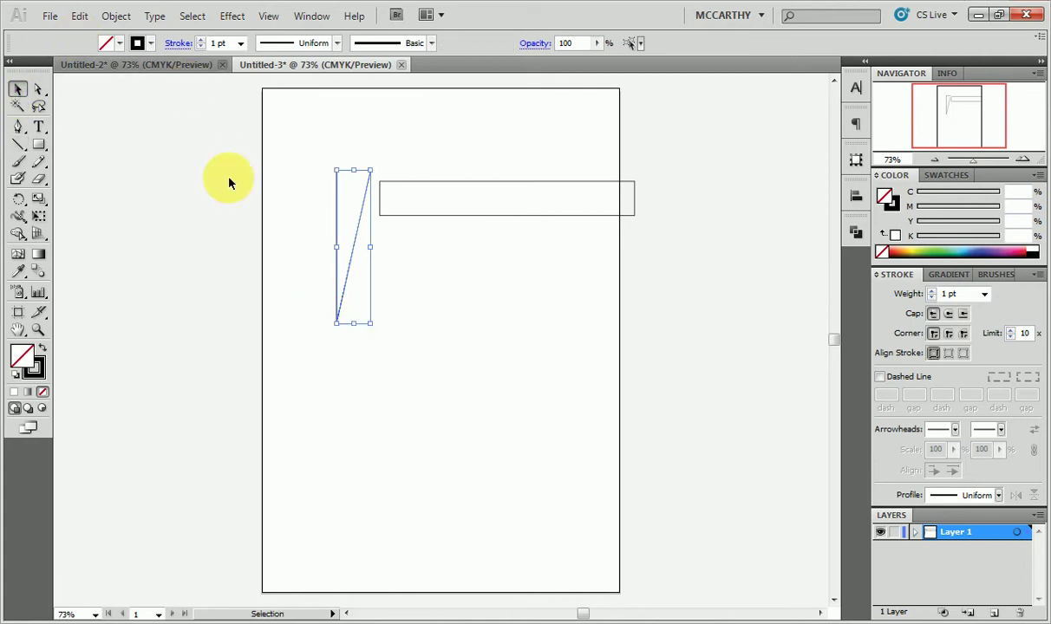
click(230, 179)
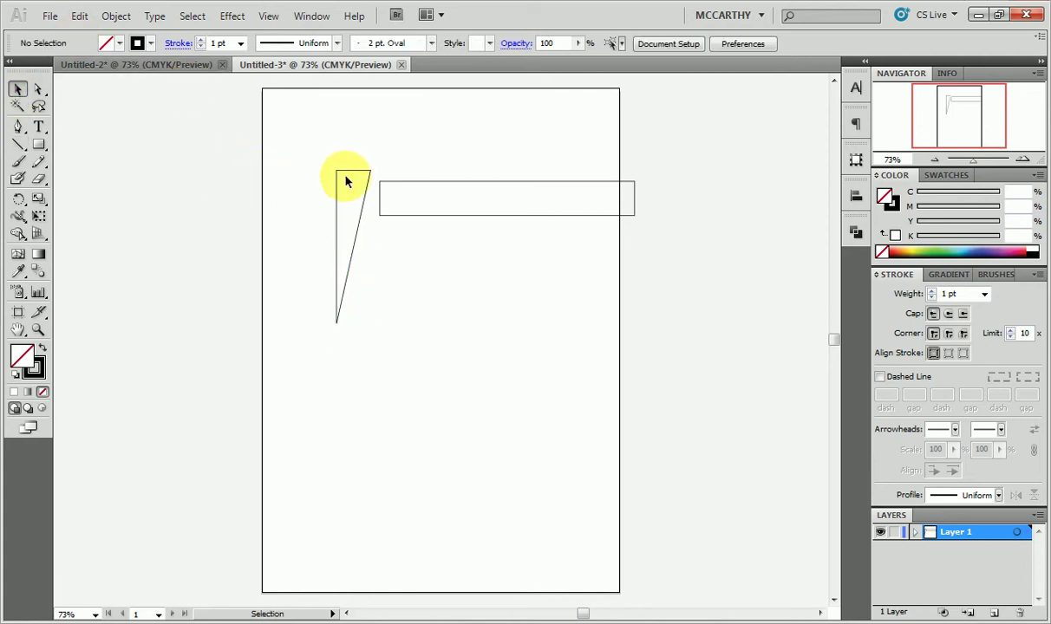
click(356, 248)
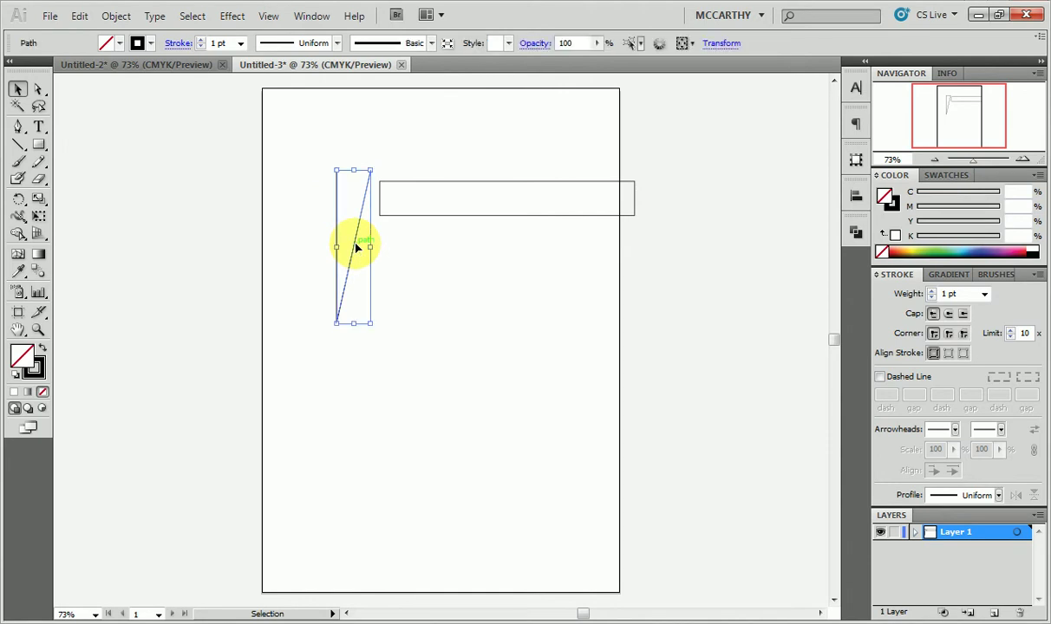
click(409, 256)
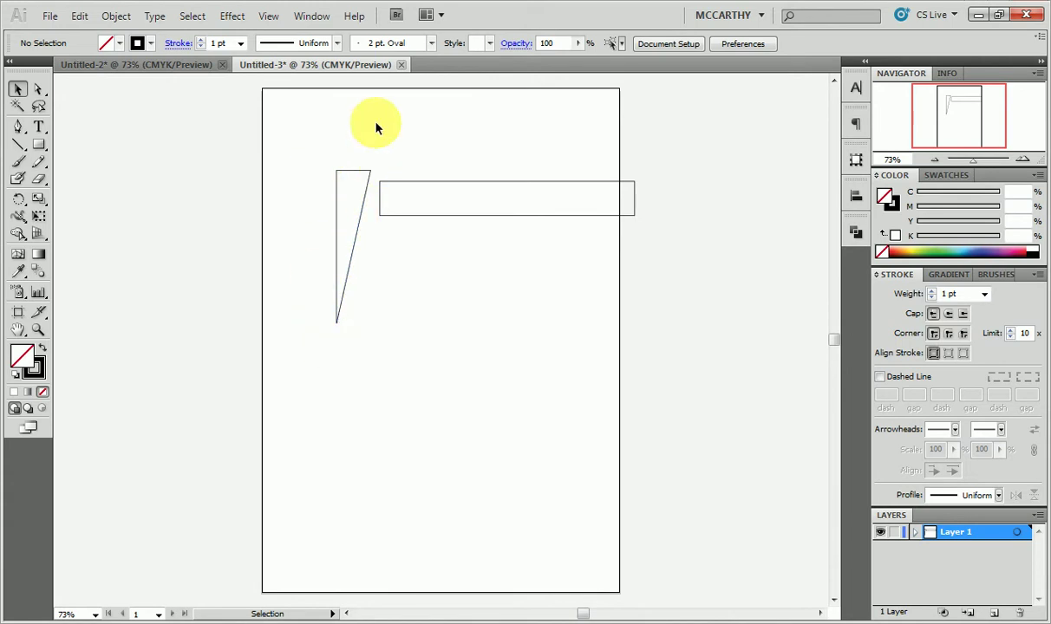
drag(318, 163, 374, 338)
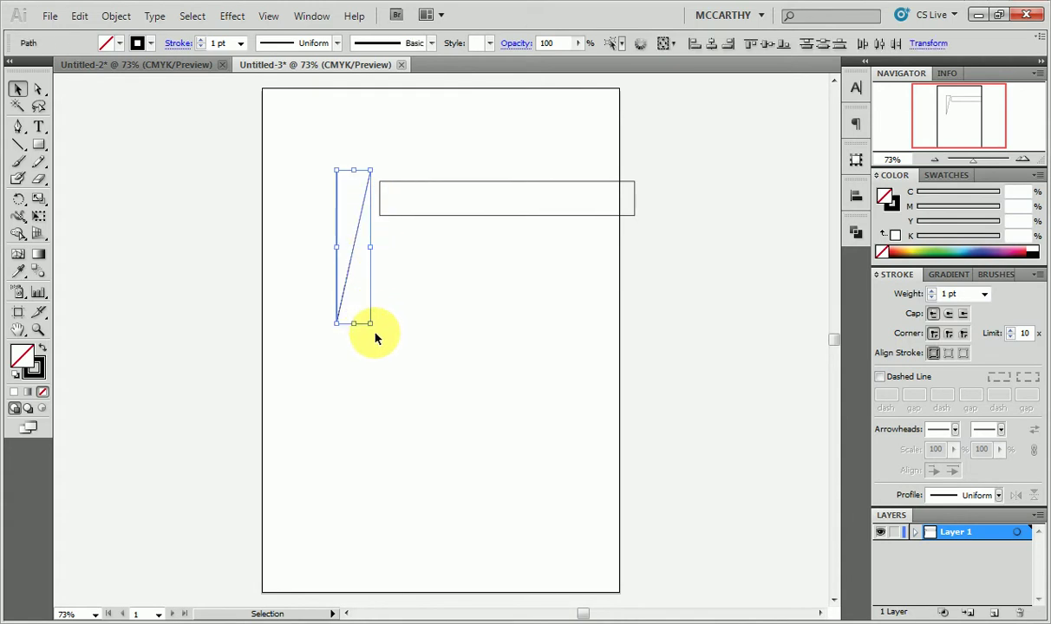
click(116, 15)
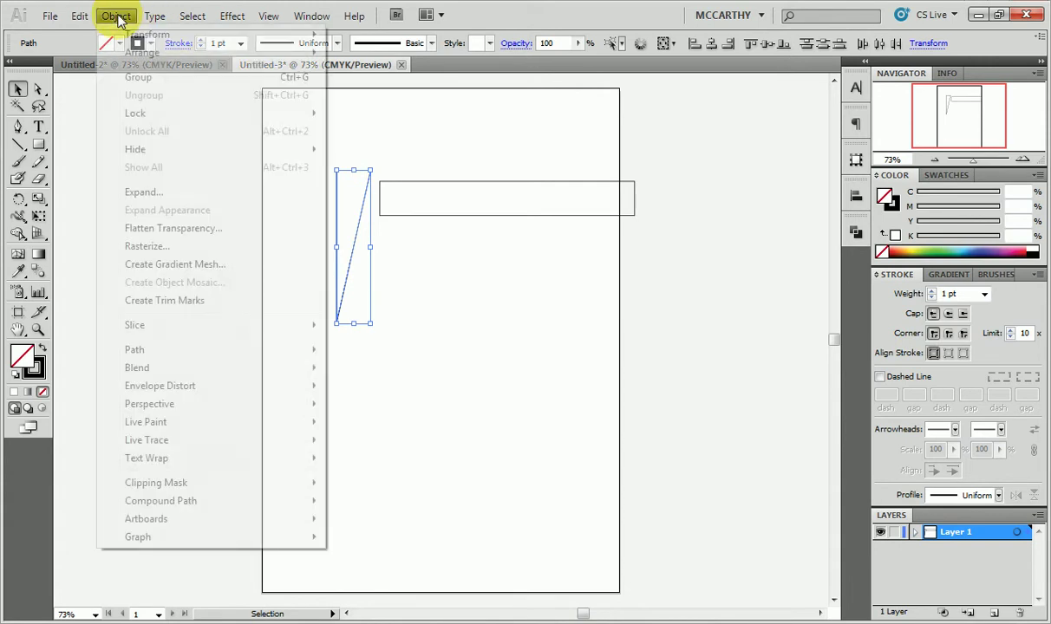
mouse_move(193, 350)
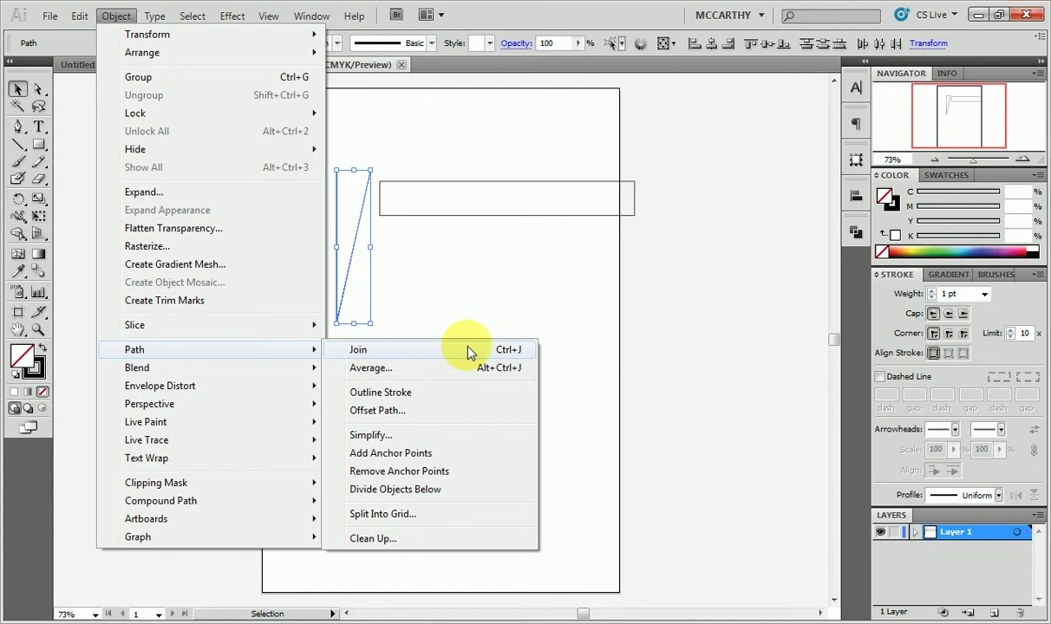
click(512, 354)
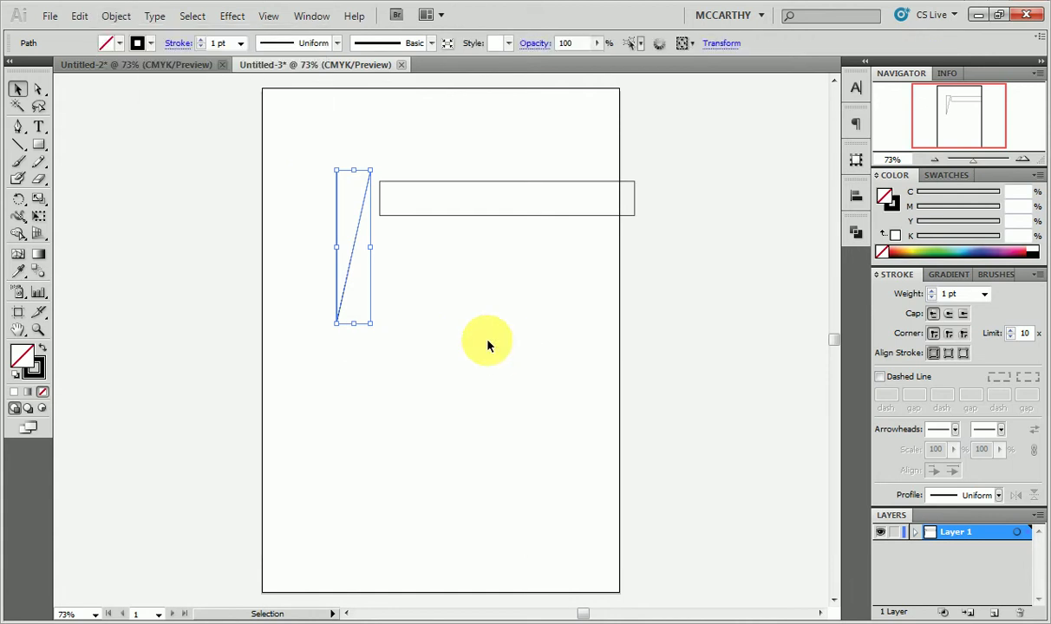
click(435, 299)
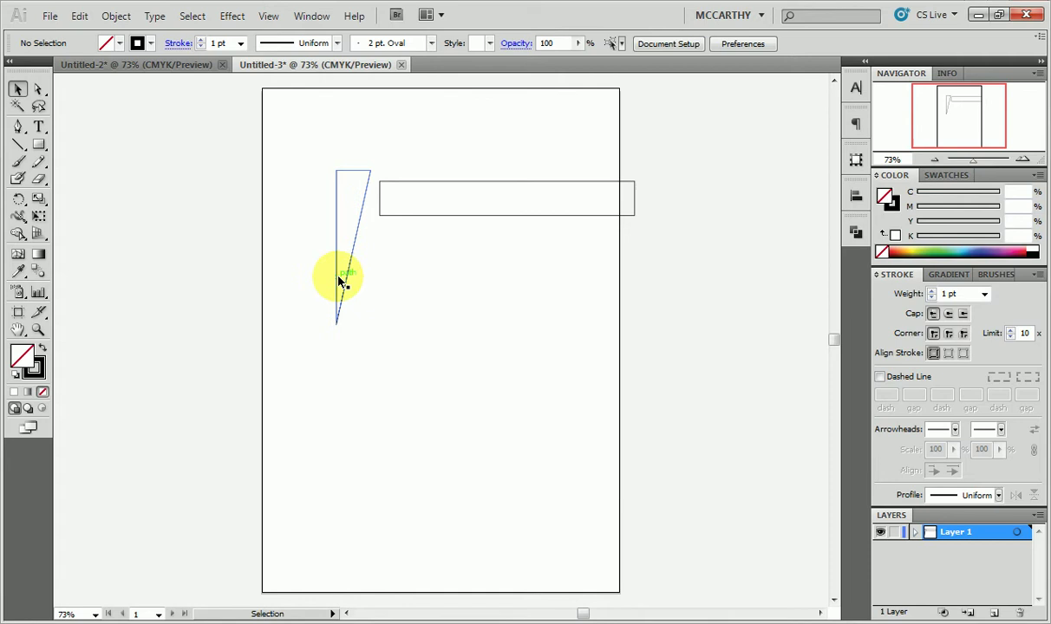
drag(339, 267, 339, 398)
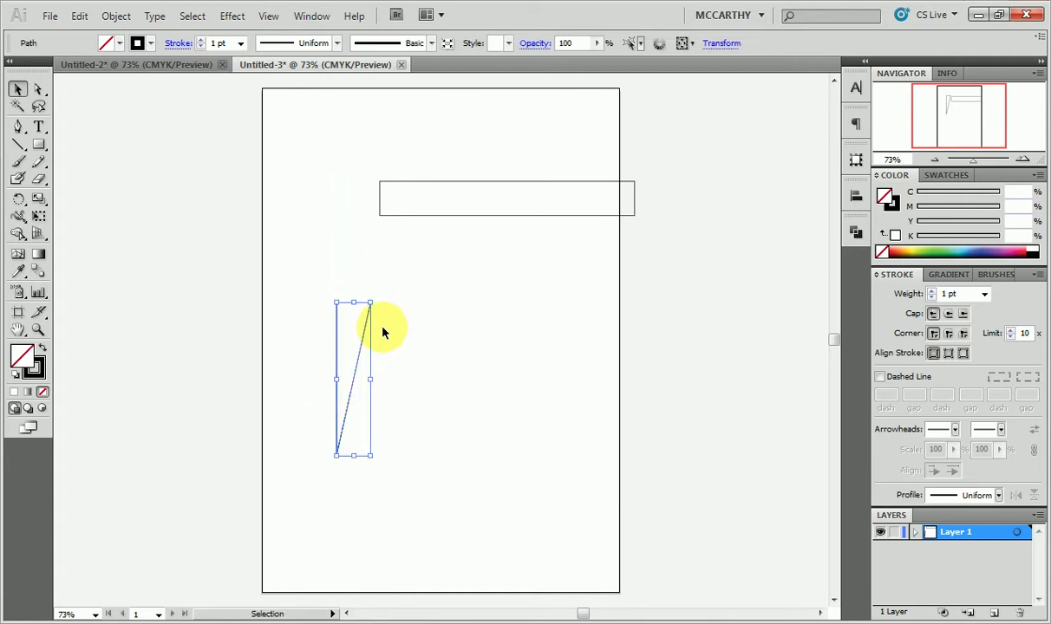
drag(378, 301, 469, 412)
drag(392, 363, 394, 140)
key(ctrl+z)
key(ctrl+z)
key(ctrl+z)
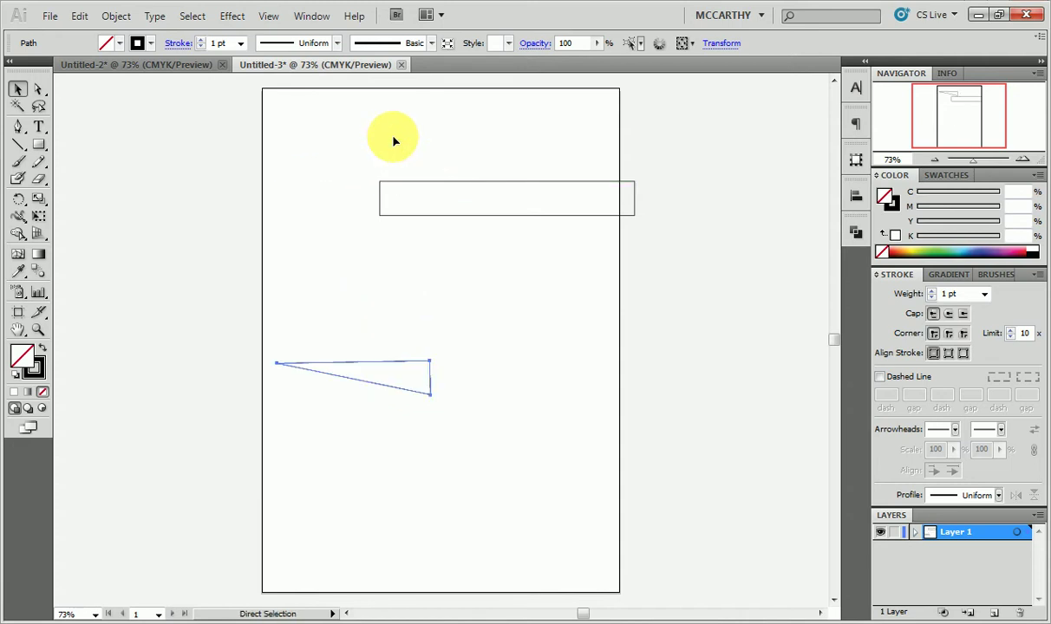
key(v)
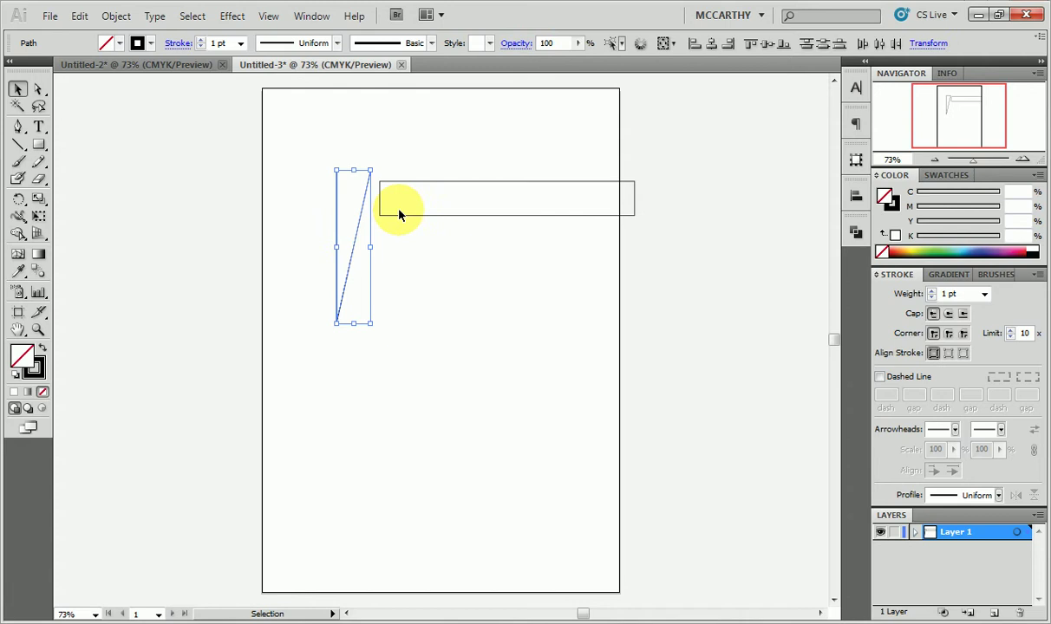
click(386, 272)
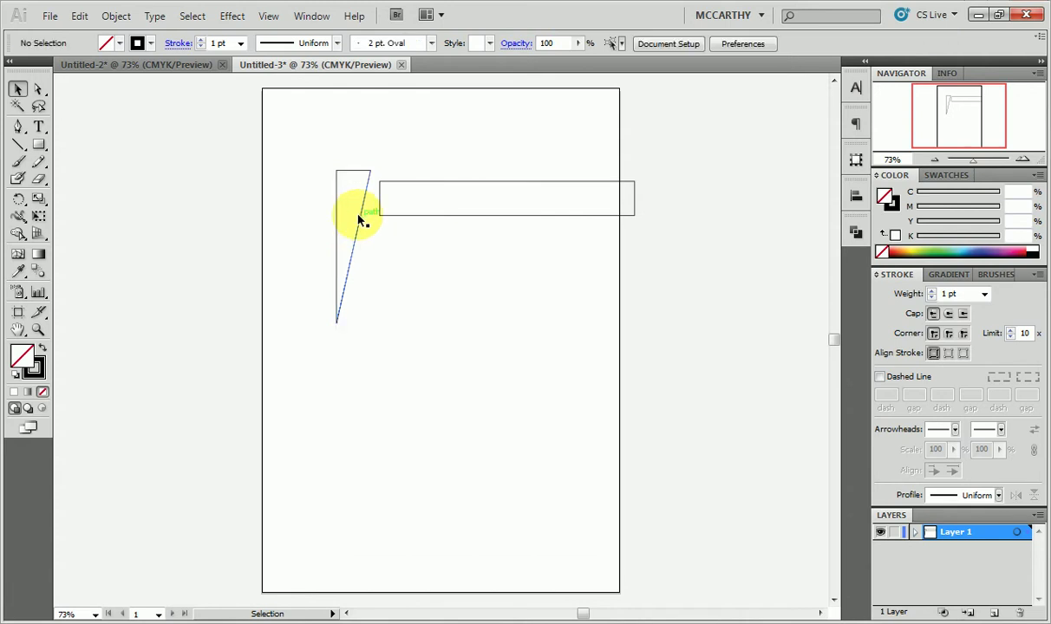
drag(362, 221, 458, 349)
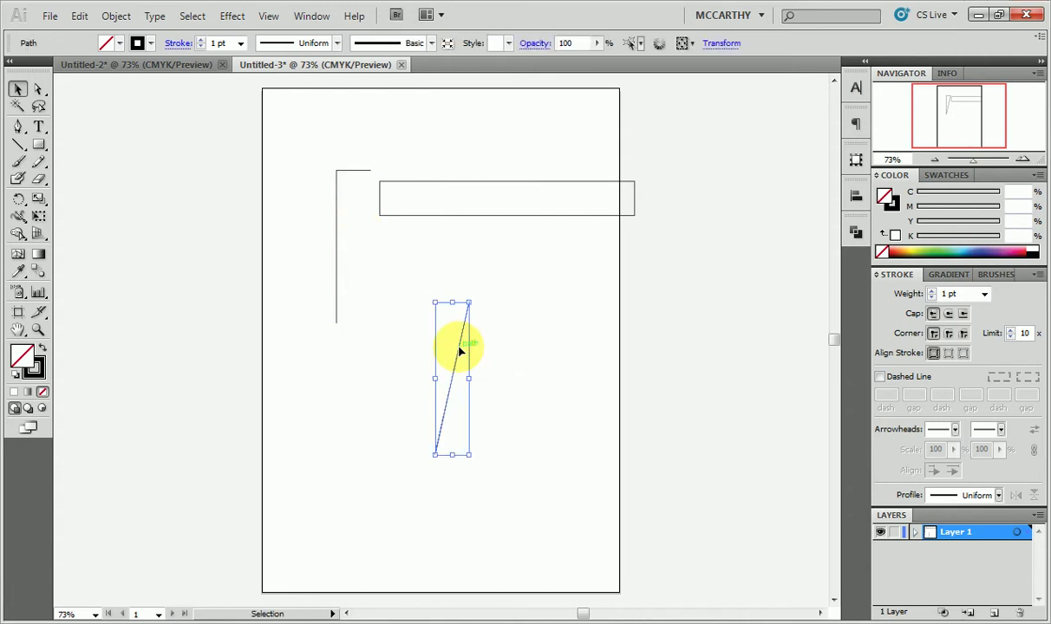
key(ctrl+z)
click(500, 327)
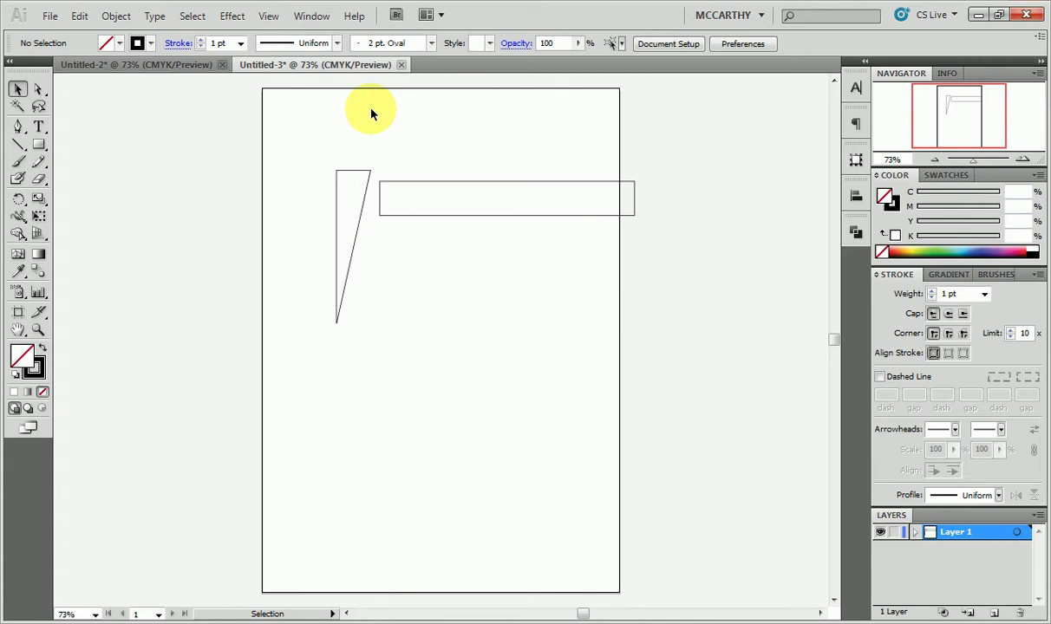
- Open Guides & Grid preferences and set gridlines every 20 mm with 10 subdivisions
click(79, 15)
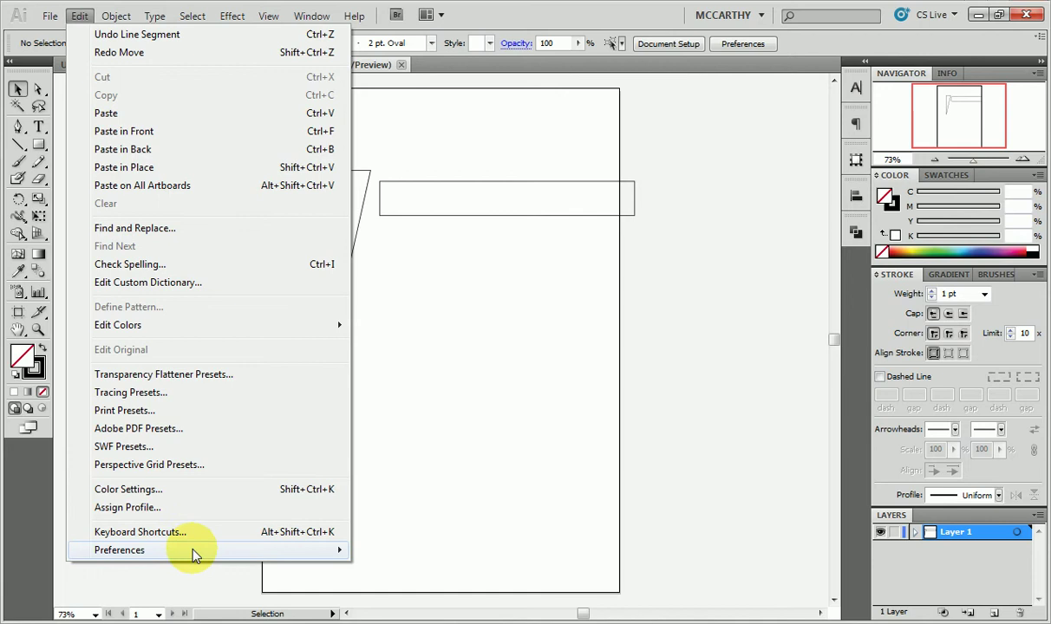
mouse_move(241, 552)
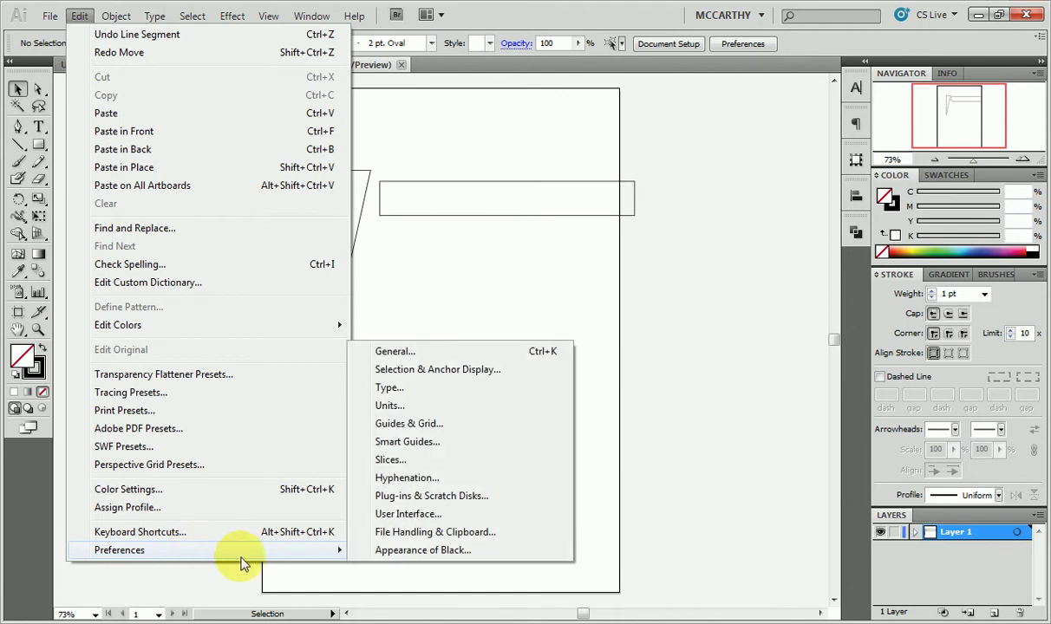
click(422, 424)
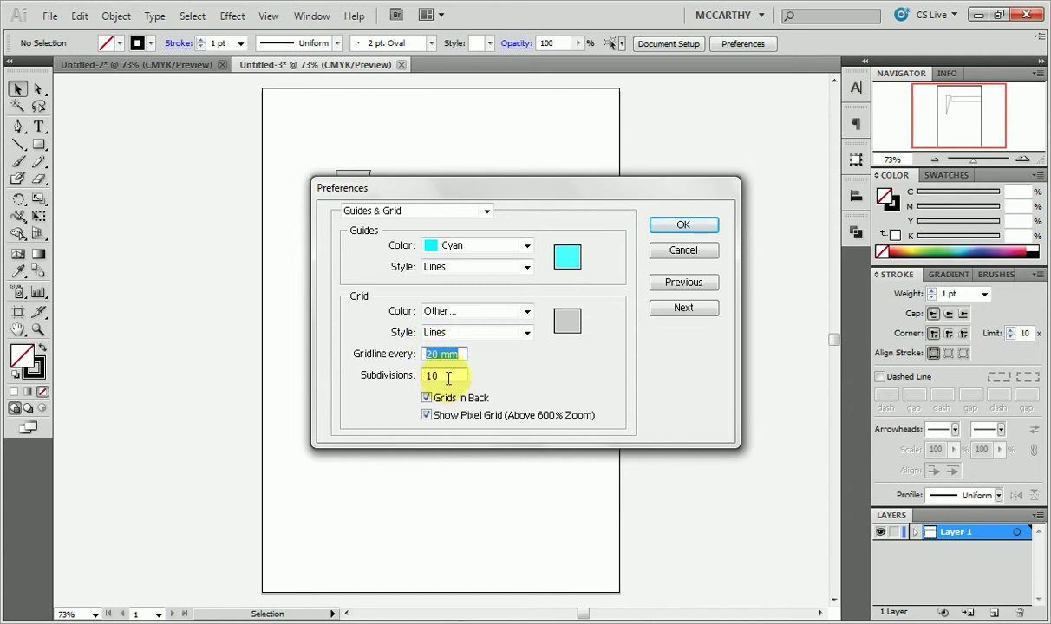
- Confirm the grid settings, then turn on Show Grid and Snap to Grid
click(676, 224)
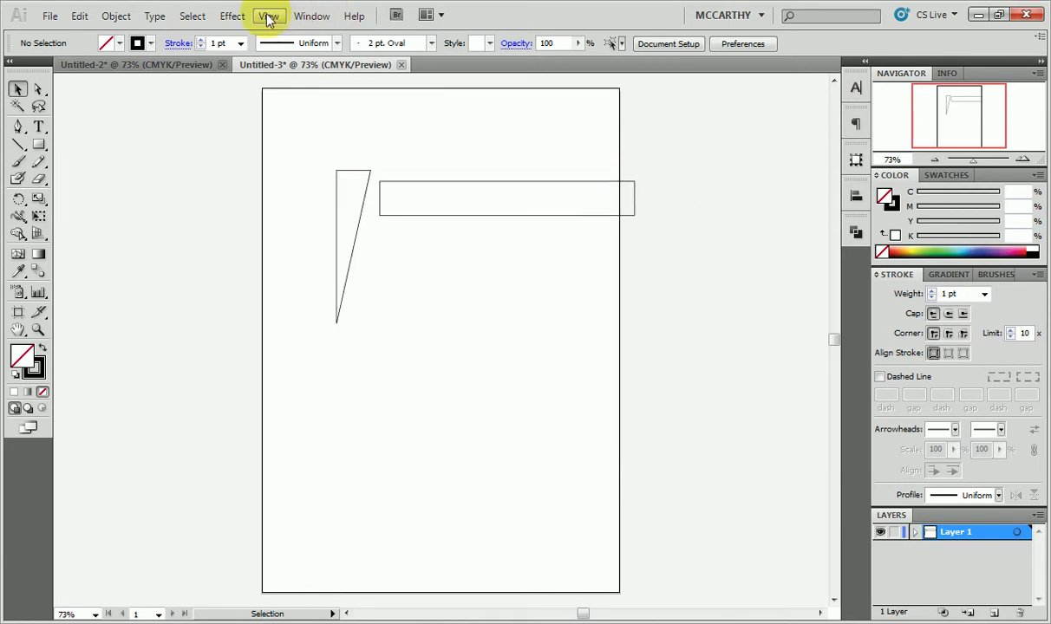
click(267, 17)
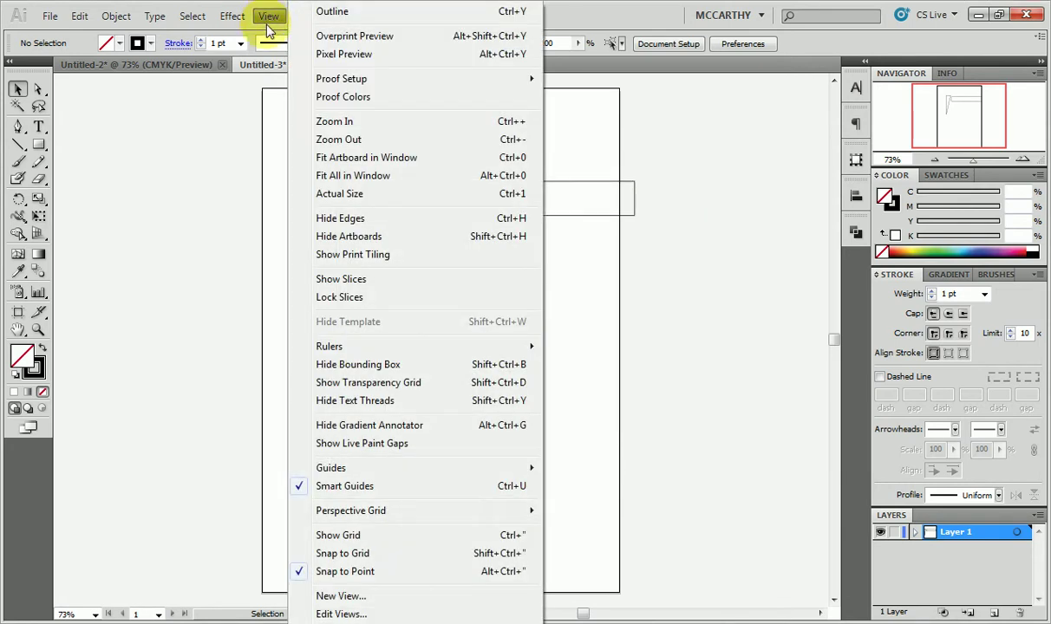
click(343, 535)
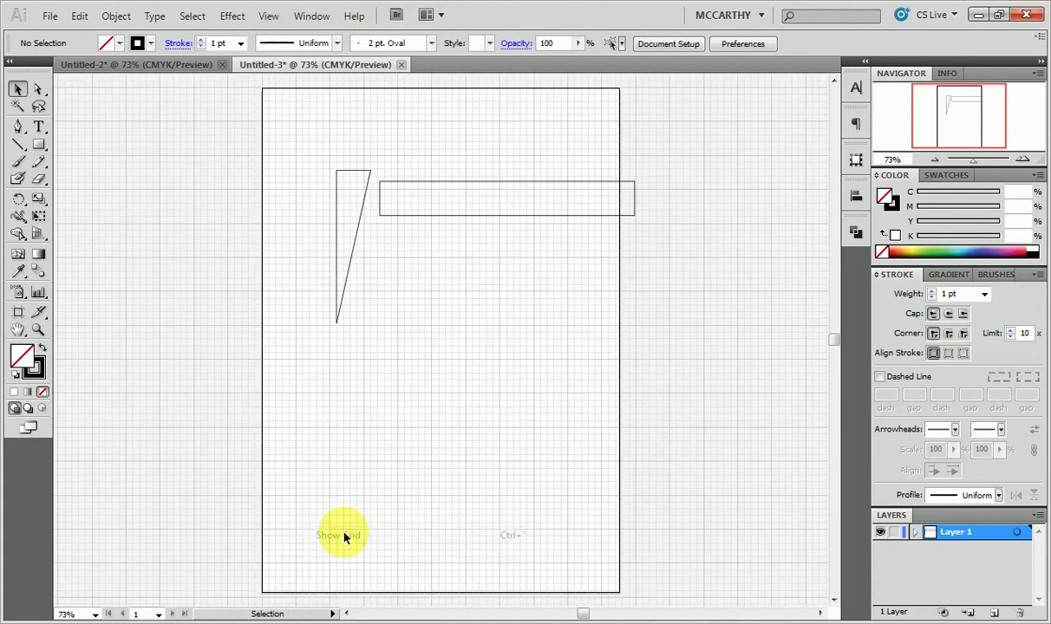
click(269, 16)
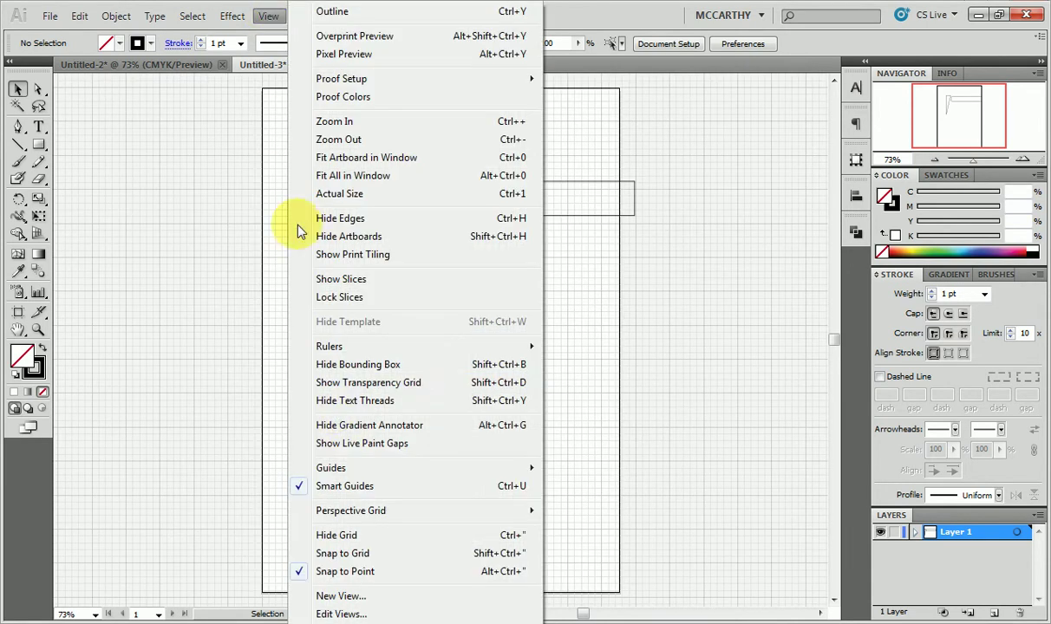
click(342, 553)
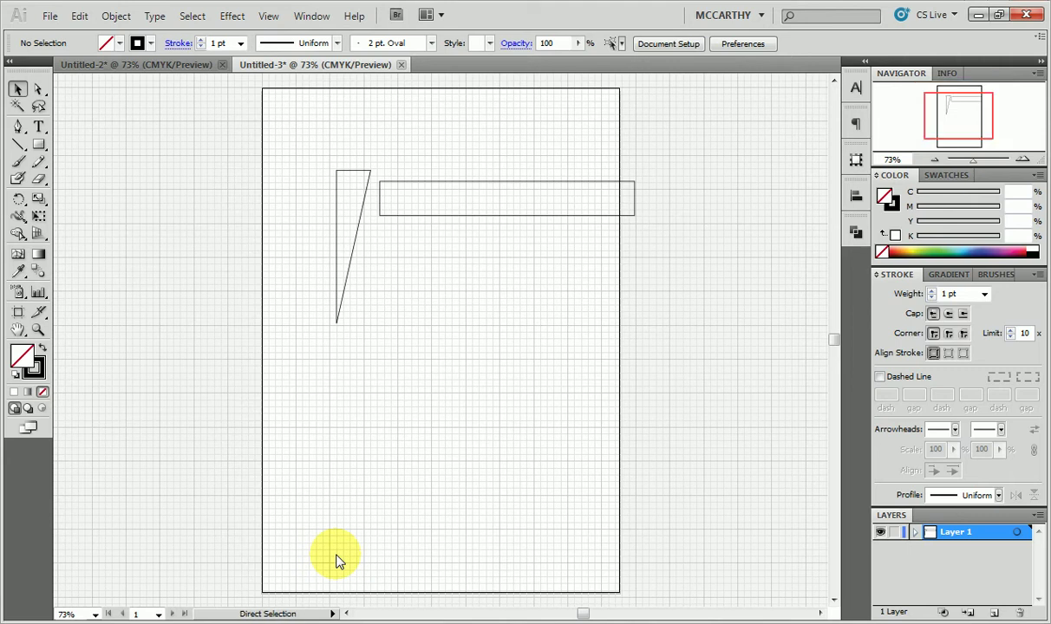
- Draw a short horizontal line right of the triangle, ending in a rounded corner turning down
key(ctrl+equal)
key(ctrl+equal)
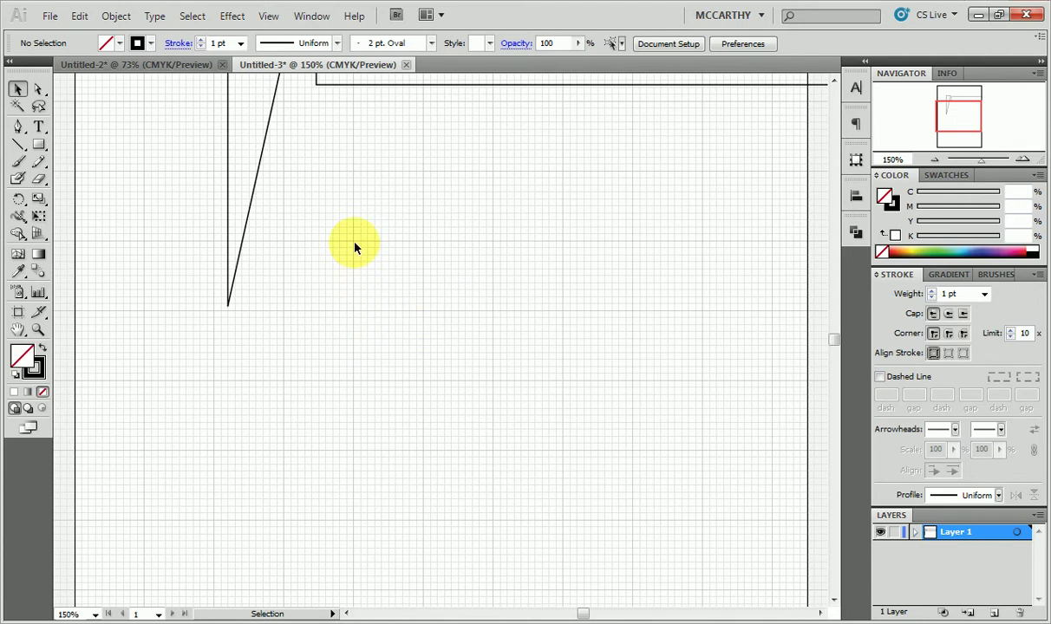
click(19, 146)
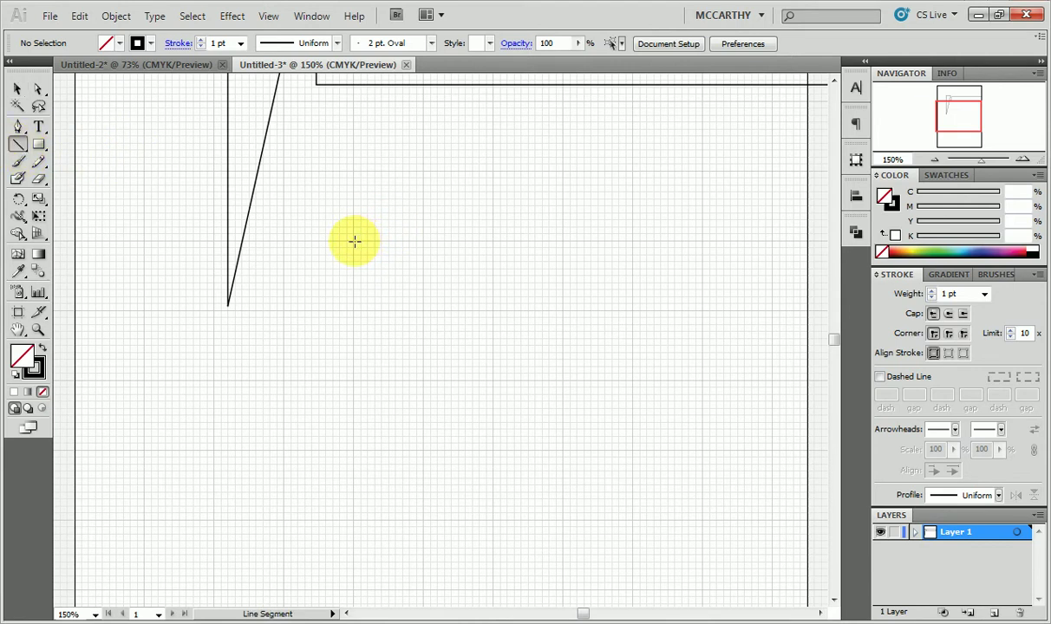
drag(355, 241, 417, 240)
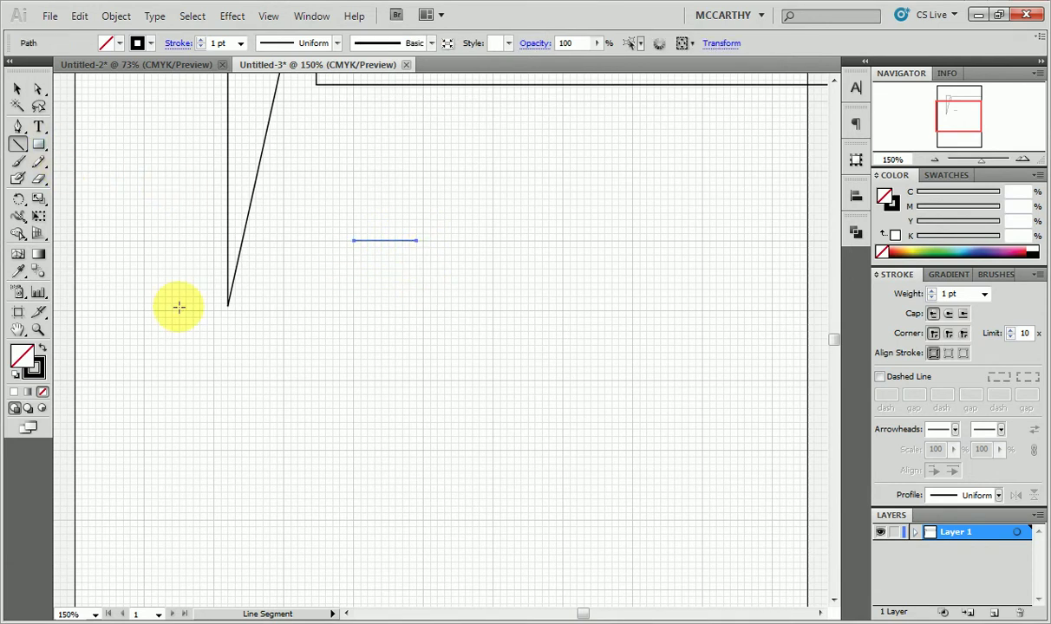
key(ctrl+plus)
key(ctrl+plus)
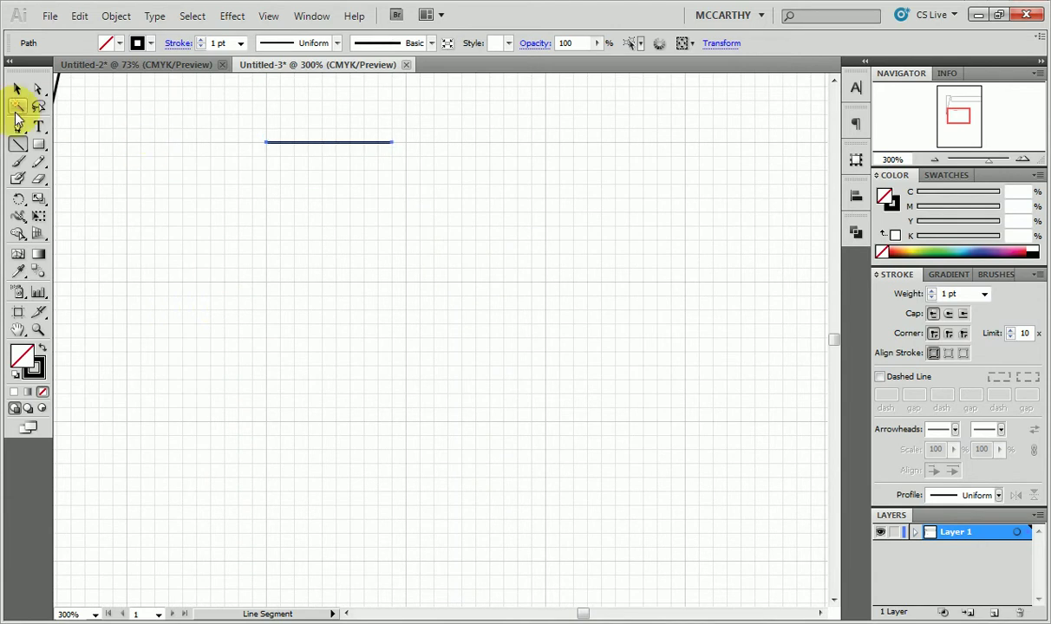
click(17, 125)
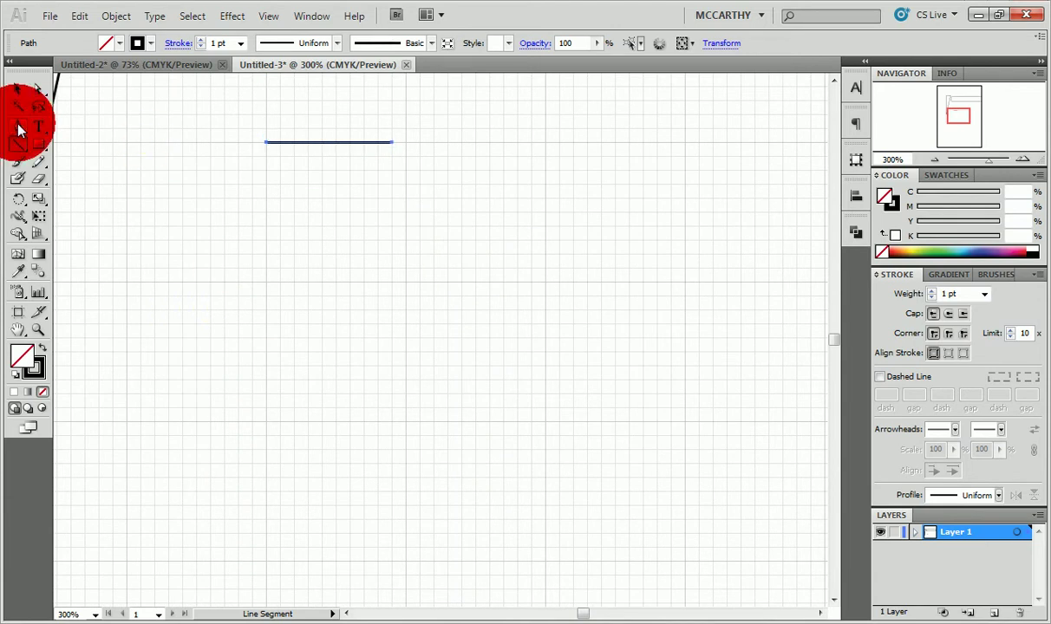
click(392, 143)
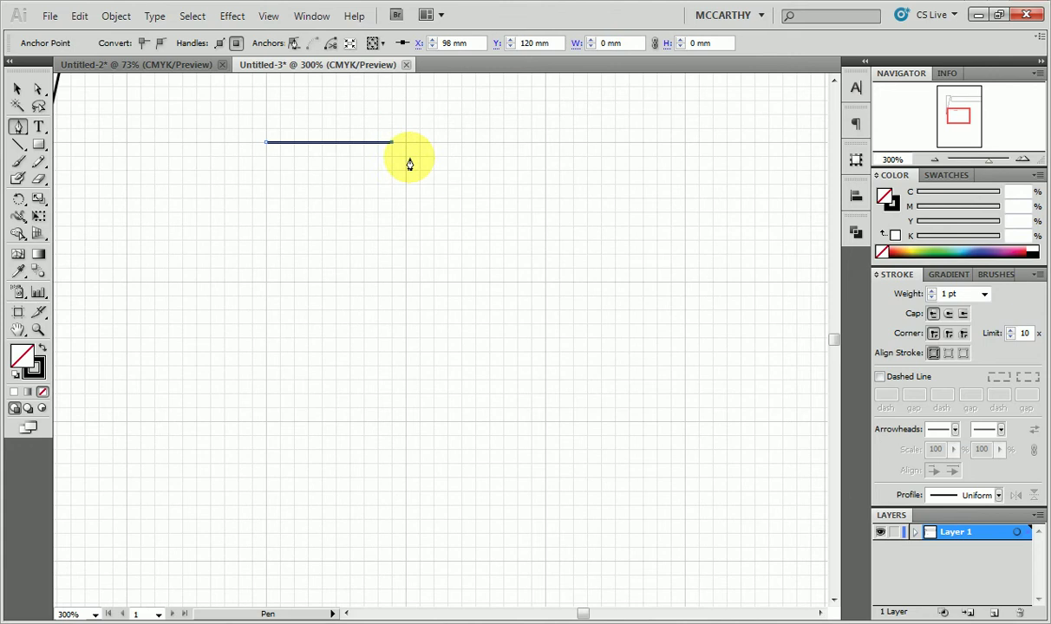
drag(405, 162, 406, 170)
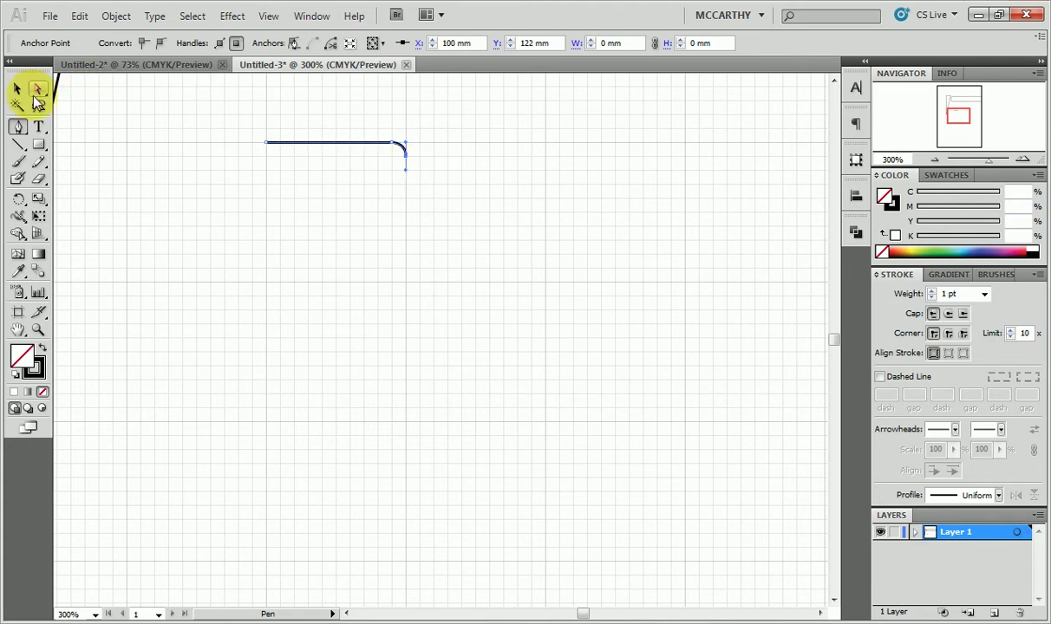
click(25, 91)
click(346, 236)
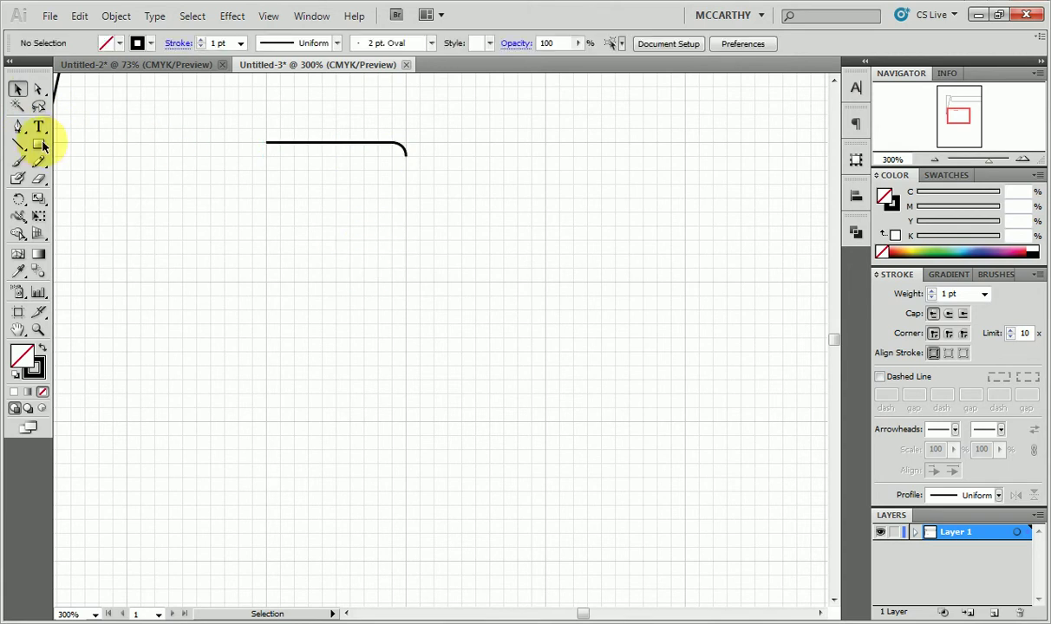
- Draw the straight edges from the curve's end around the slot back to the top-left corner
click(19, 145)
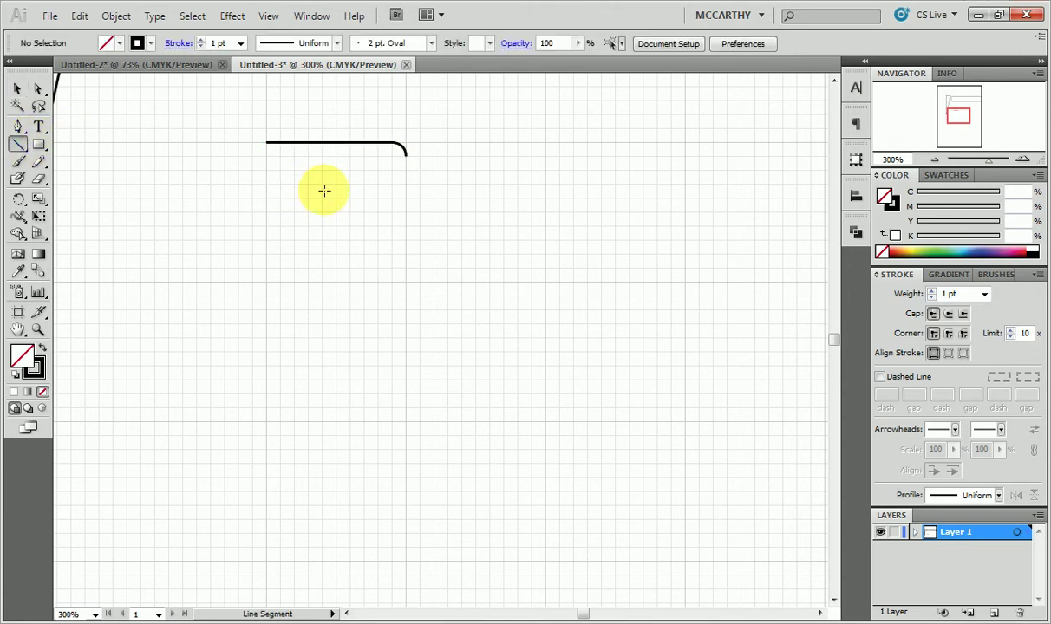
click(404, 155)
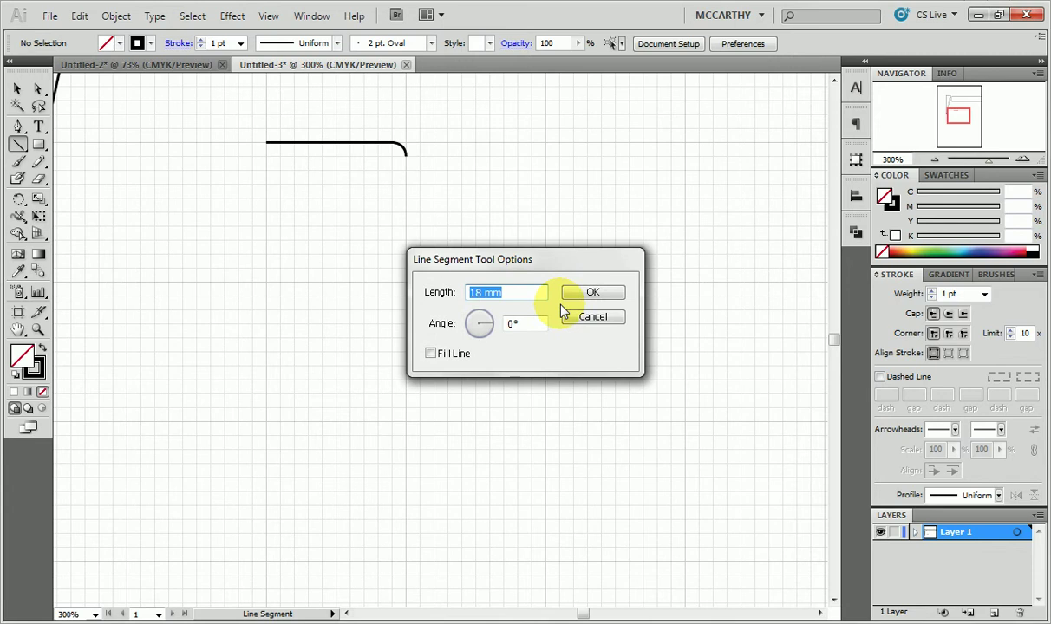
click(592, 317)
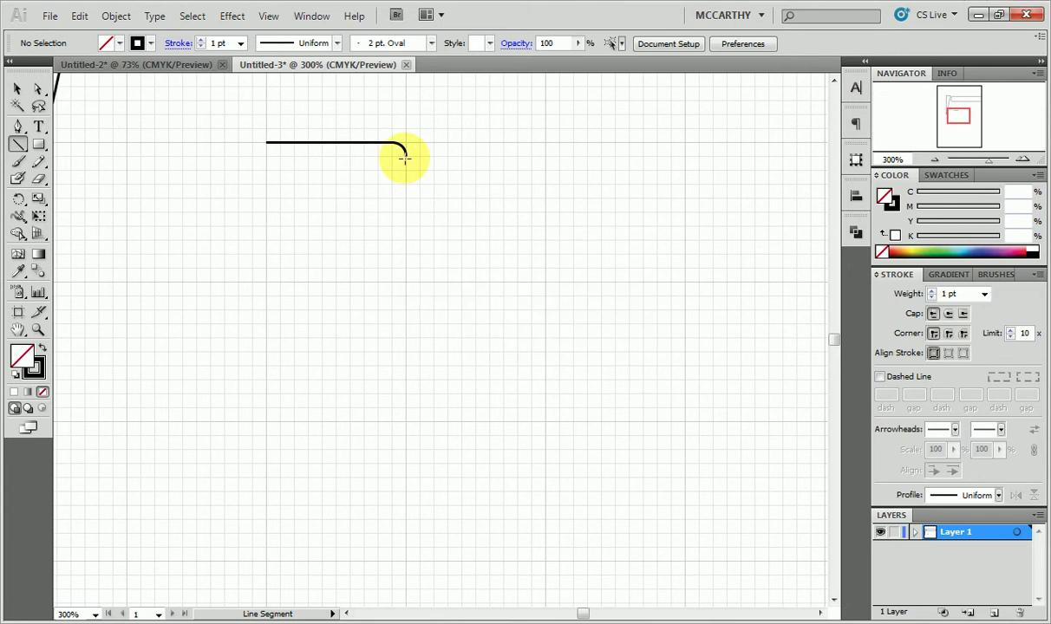
drag(404, 156, 406, 241)
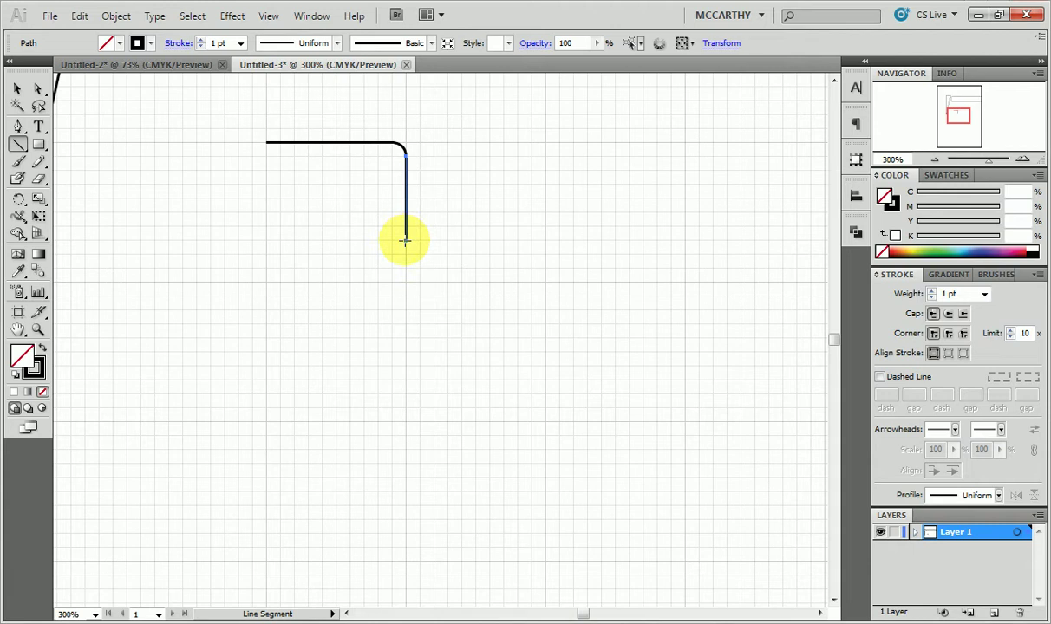
mouse_move(405, 240)
mouse_down()
mouse_move(335, 236)
mouse_move(402, 252)
mouse_move(412, 342)
mouse_move(405, 379)
mouse_up()
drag(405, 379, 266, 144)
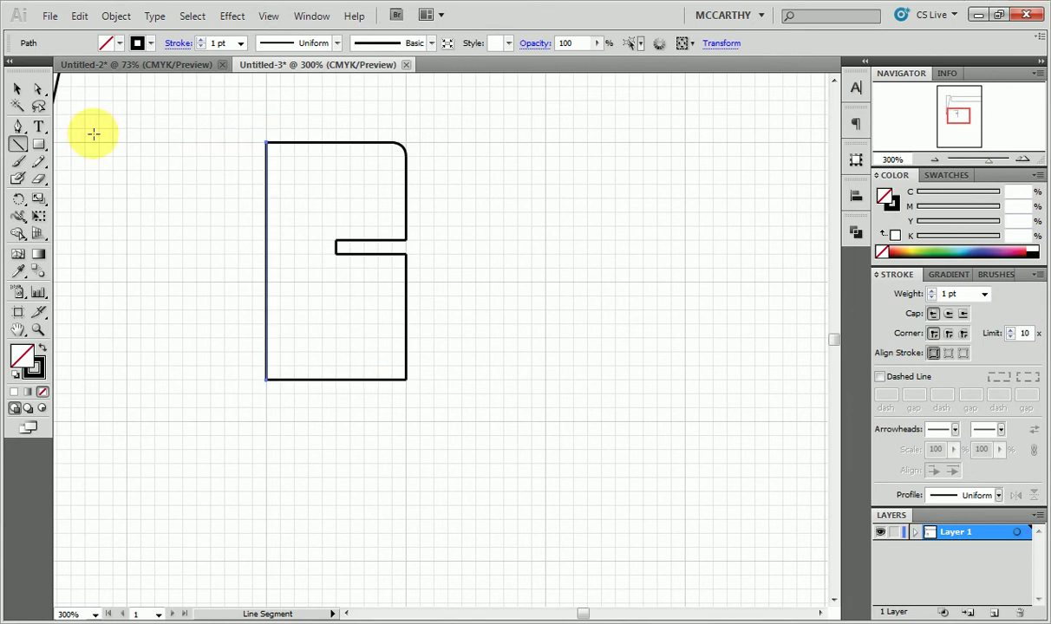
- Marquee-select the slotted part and inspect its individual anchor points, then deselect it
click(18, 89)
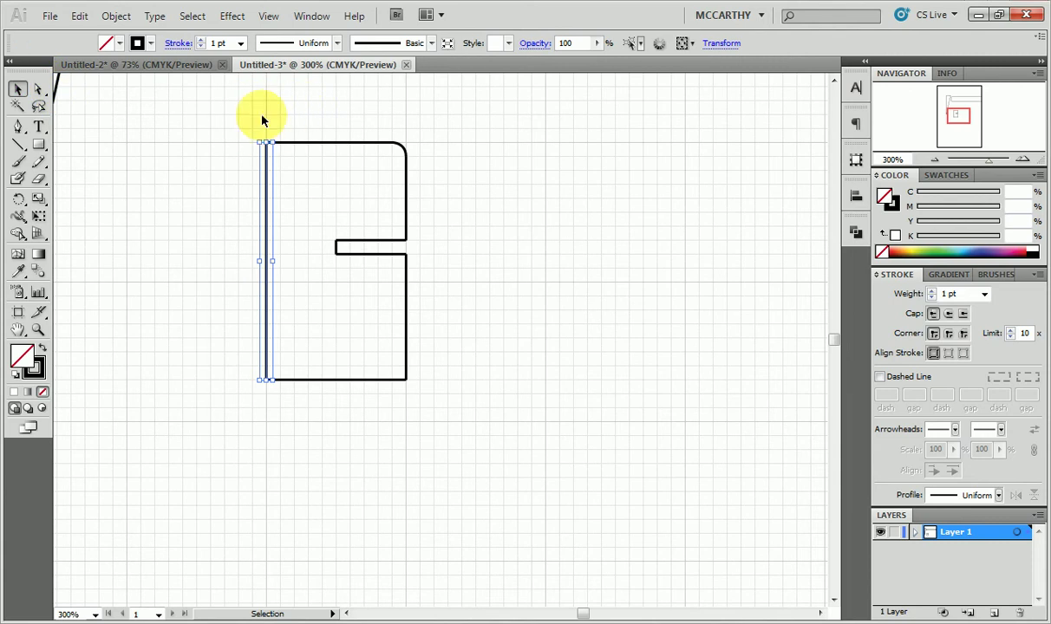
click(251, 117)
drag(250, 117, 472, 433)
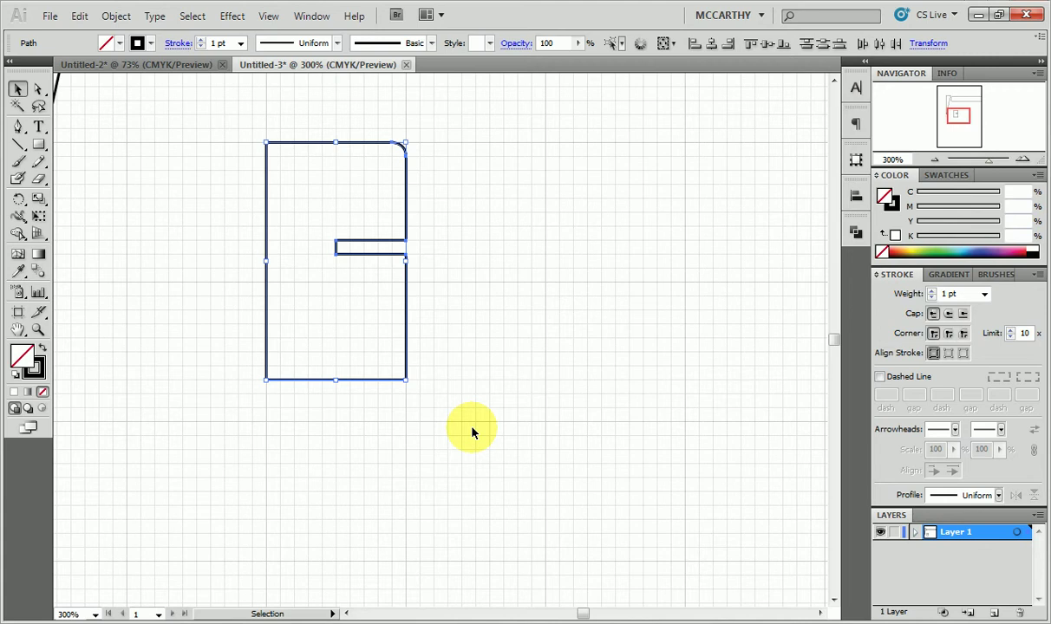
key(a)
key(v)
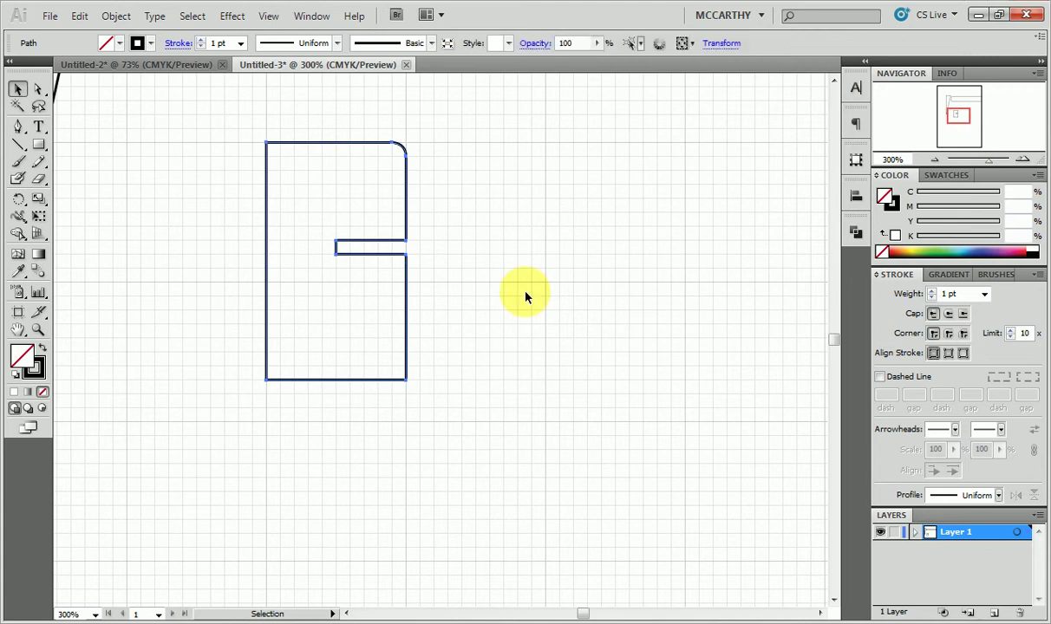
click(438, 218)
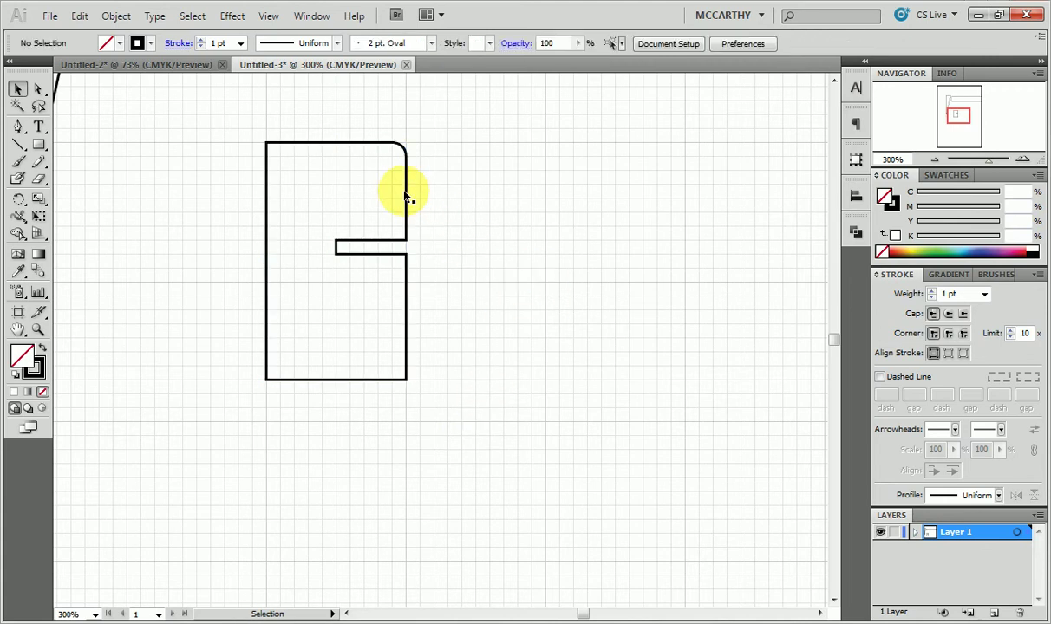
- Check the slotted part's outline, then zoom out to show the whole A4 page
click(404, 197)
click(409, 198)
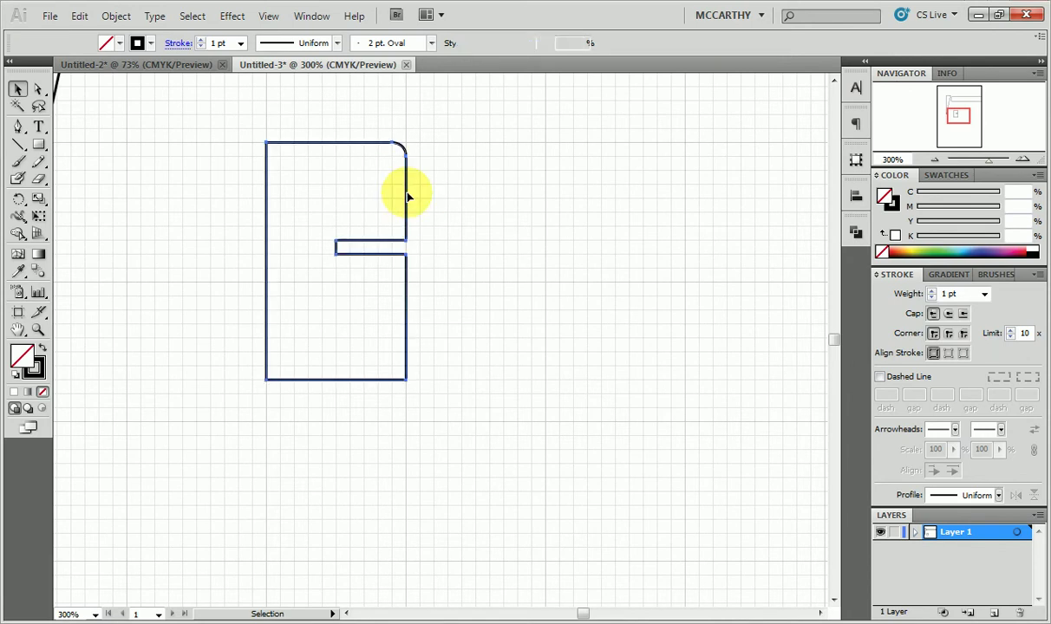
click(495, 232)
key(ctrl+minus)
key(ctrl+minus)
key(ctrl+minus)
key(ctrl+minus)
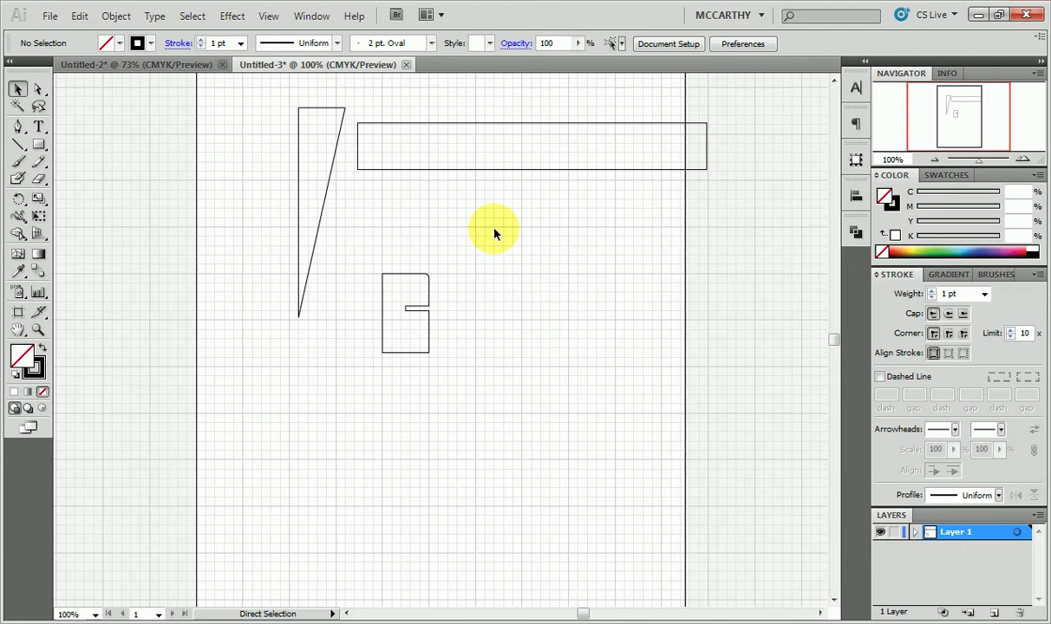
- Uncheck View > Snap to Grid and choose View > Hide Grid for a plain page
click(268, 15)
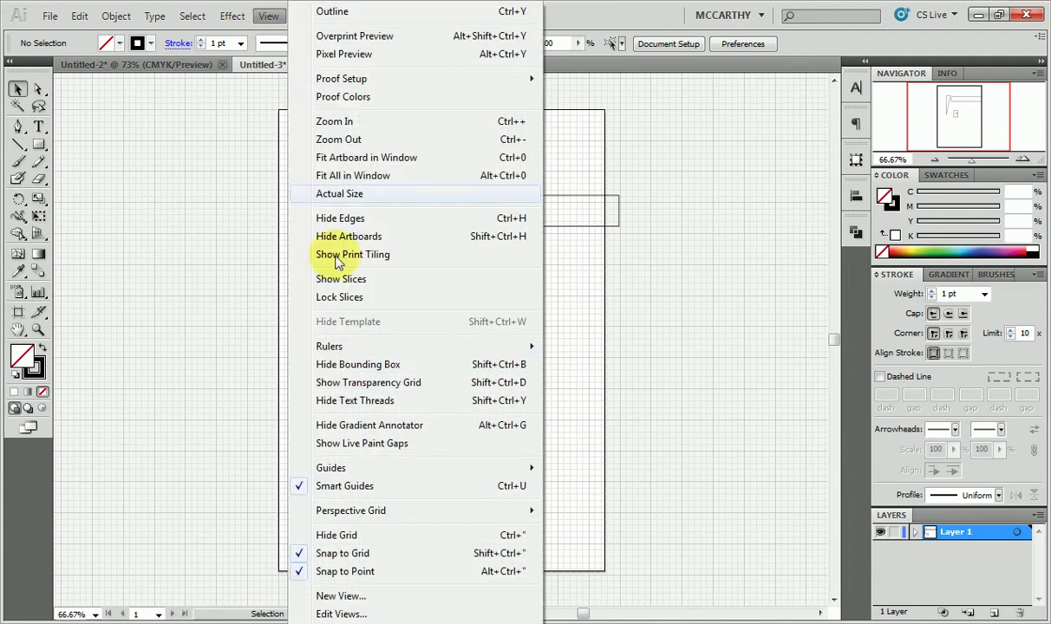
click(351, 553)
click(267, 15)
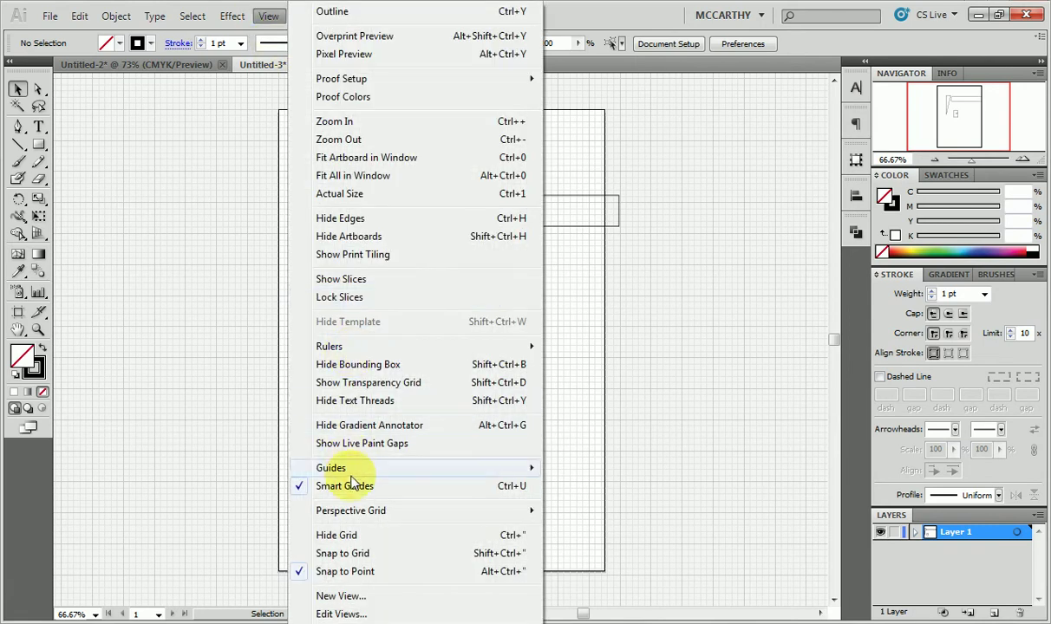
click(351, 538)
click(479, 436)
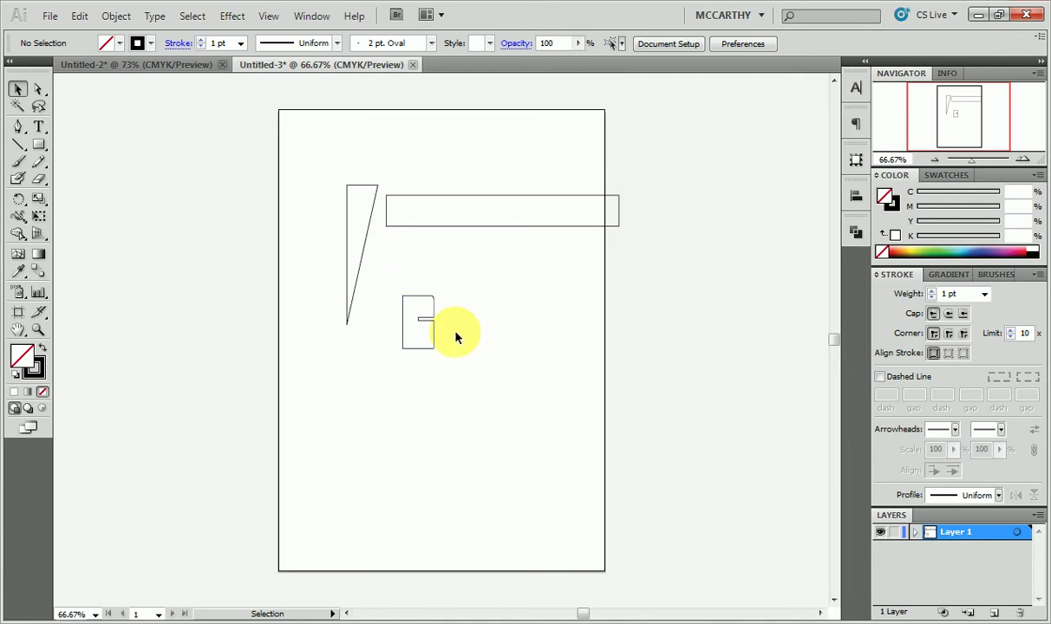
- Drag aside the segment across the slot's mouth so the right-side slot stays open
key(ctrl+equal)
key(ctrl+equal)
key(ctrl+equal)
key(ctrl+equal)
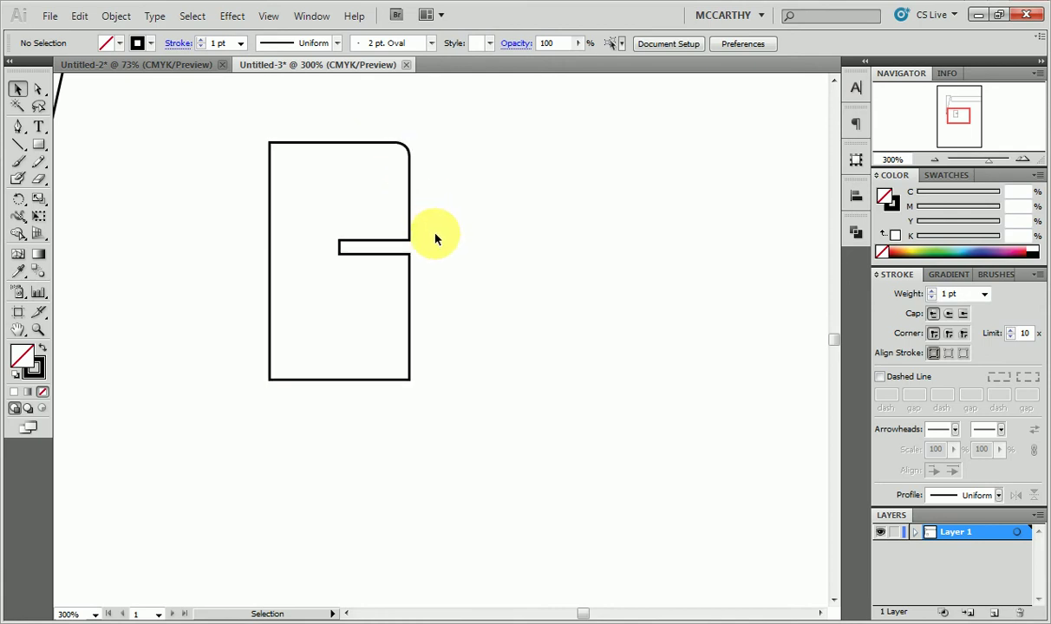
drag(416, 246, 340, 245)
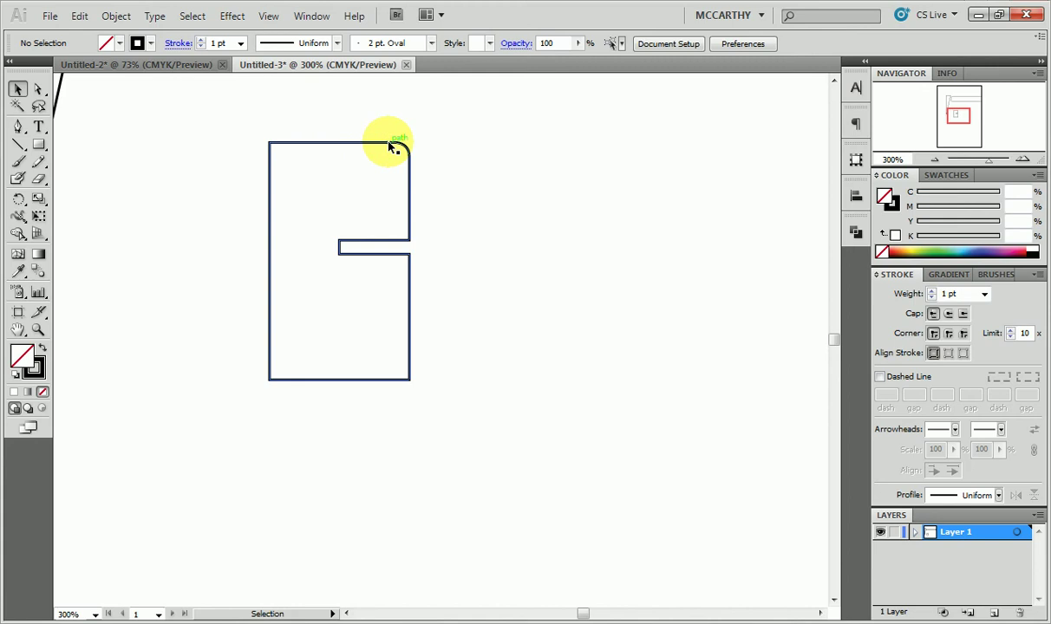
click(320, 115)
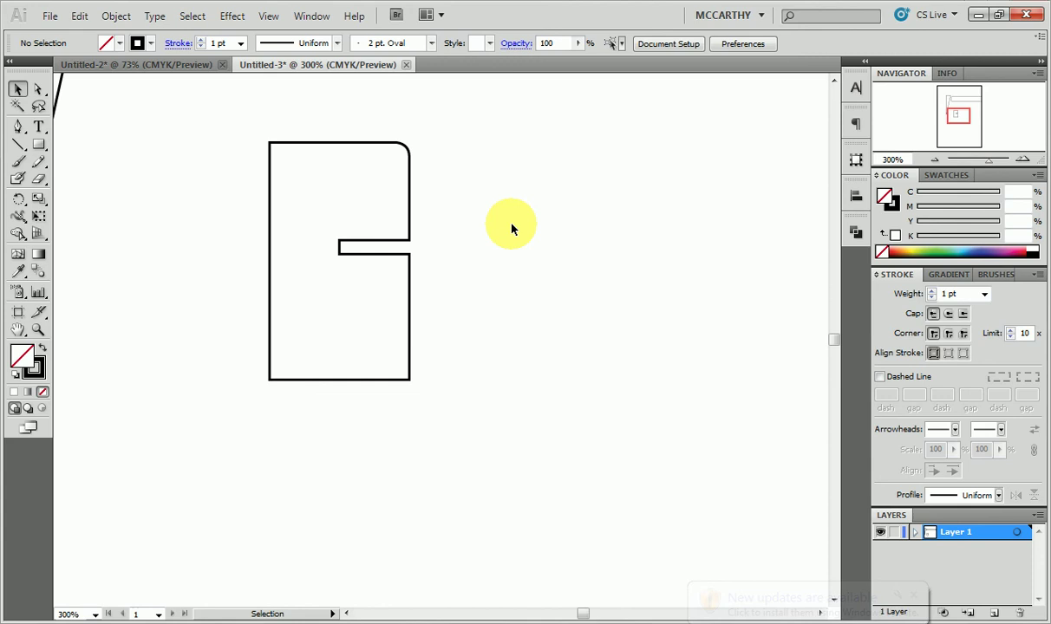
key(ctrl+minus)
key(ctrl+minus)
key(ctrl+minus)
key(ctrl+minus)
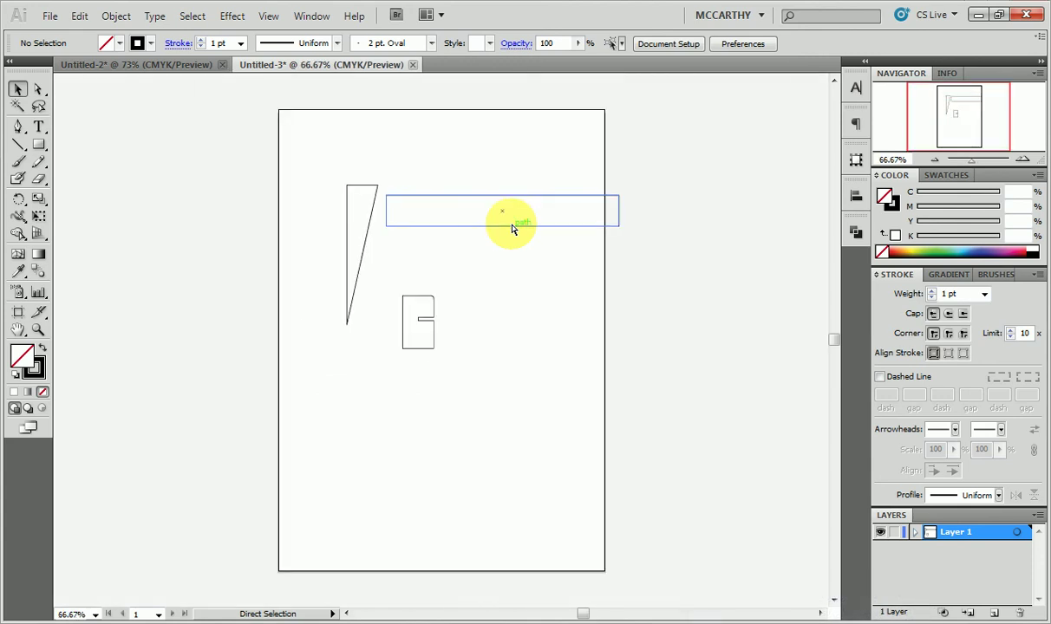
- Drag the long rectangle up along the top edge of the A4 page, above the other parts
drag(534, 207, 519, 176)
drag(488, 141, 484, 135)
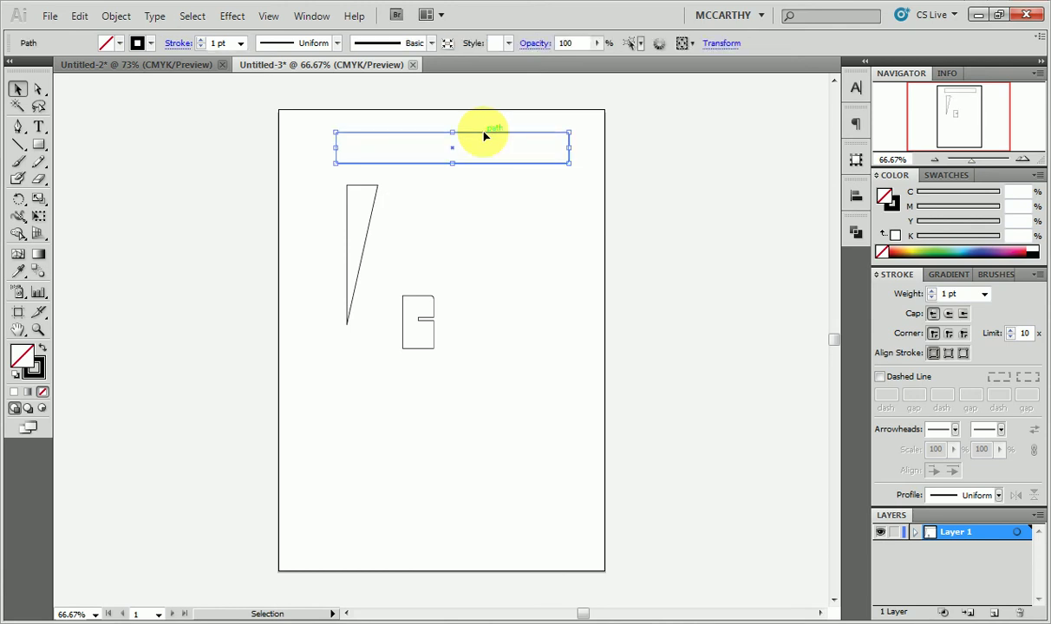
click(484, 222)
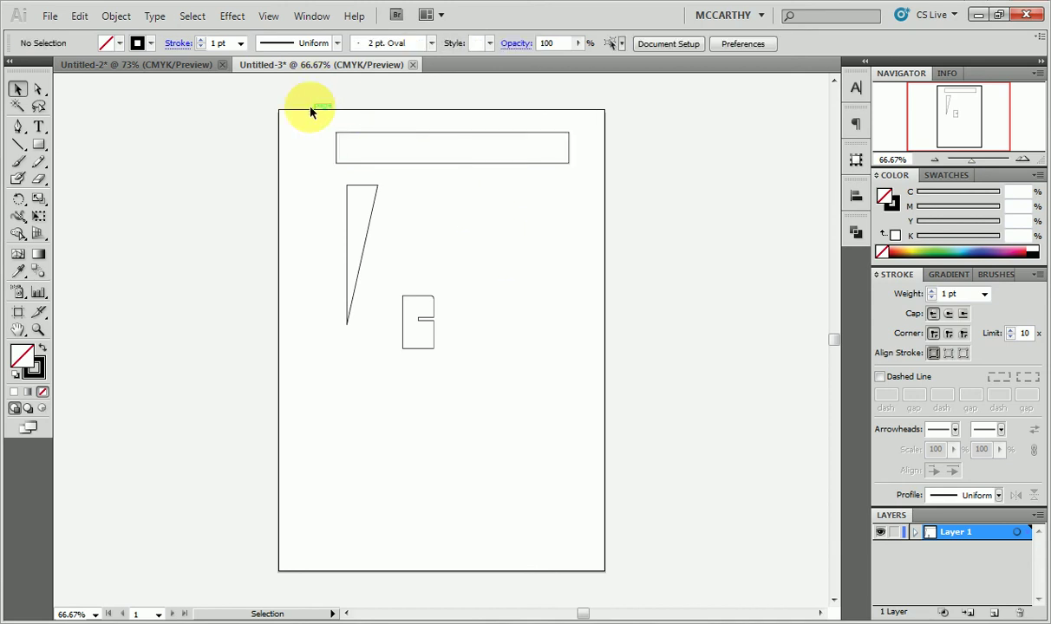
click(51, 15)
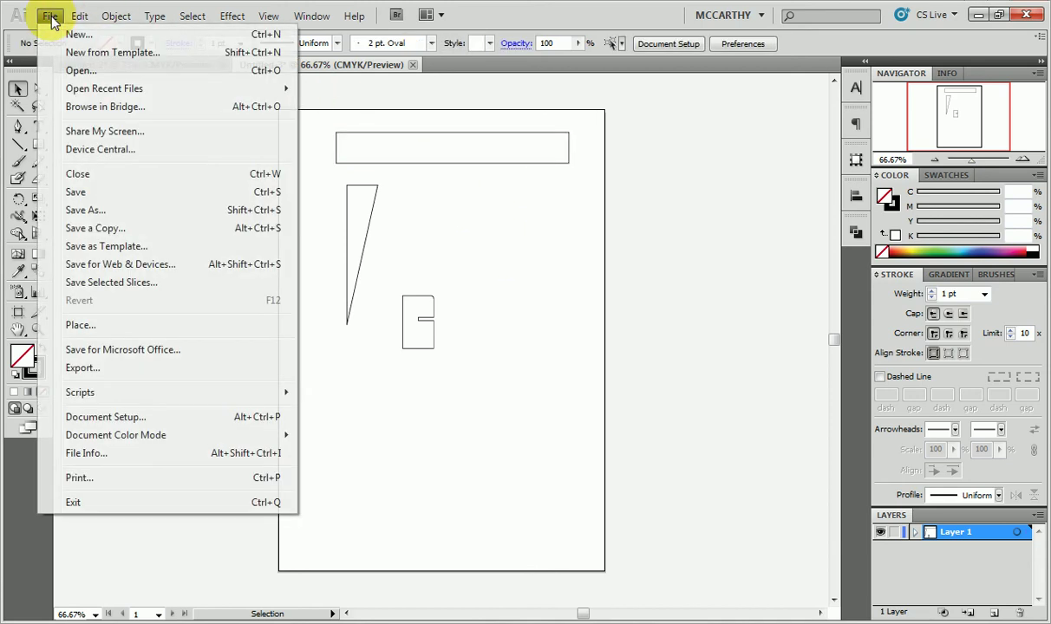
click(106, 215)
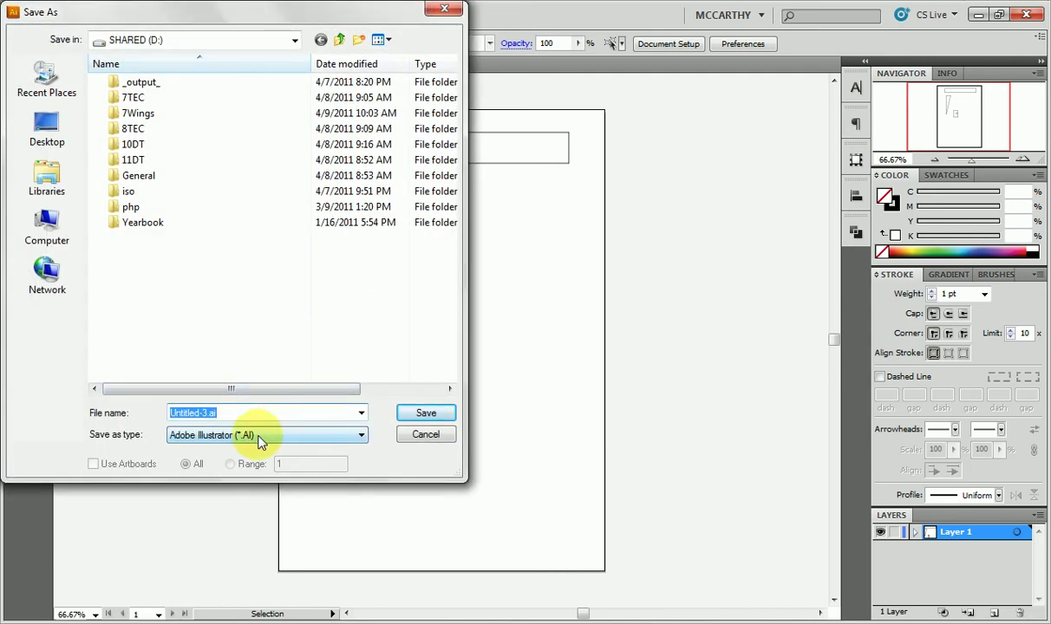
click(426, 436)
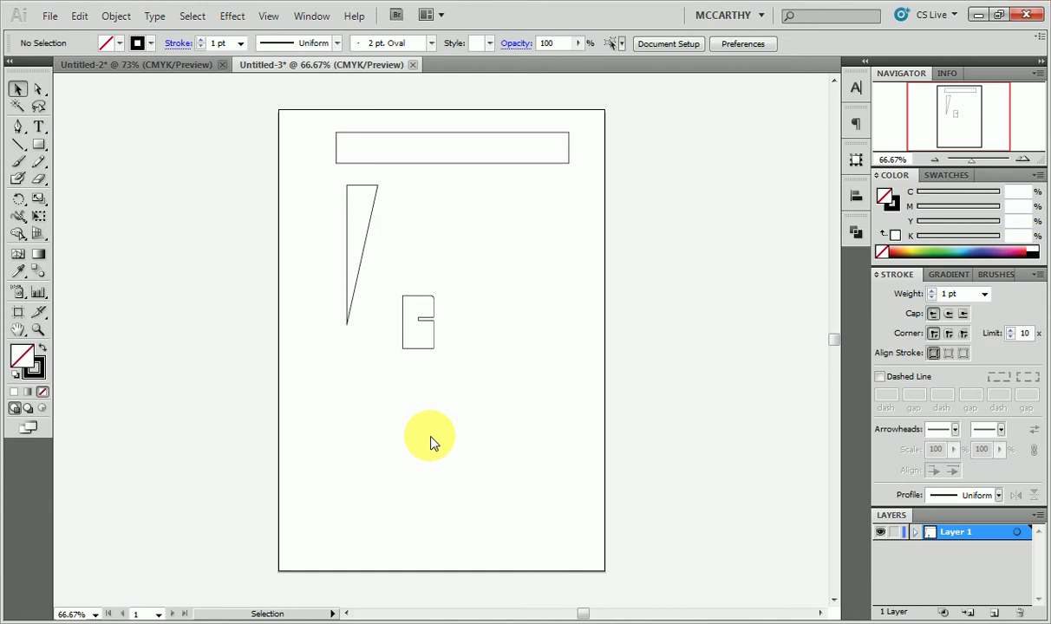